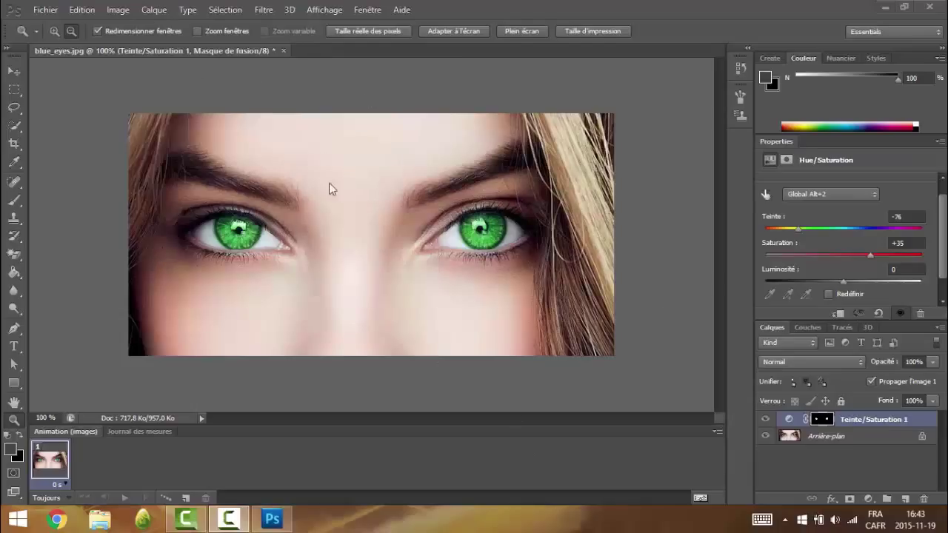
Show the desktop and confirm the connected audio device as Entrée Micro.
click(222, 523)
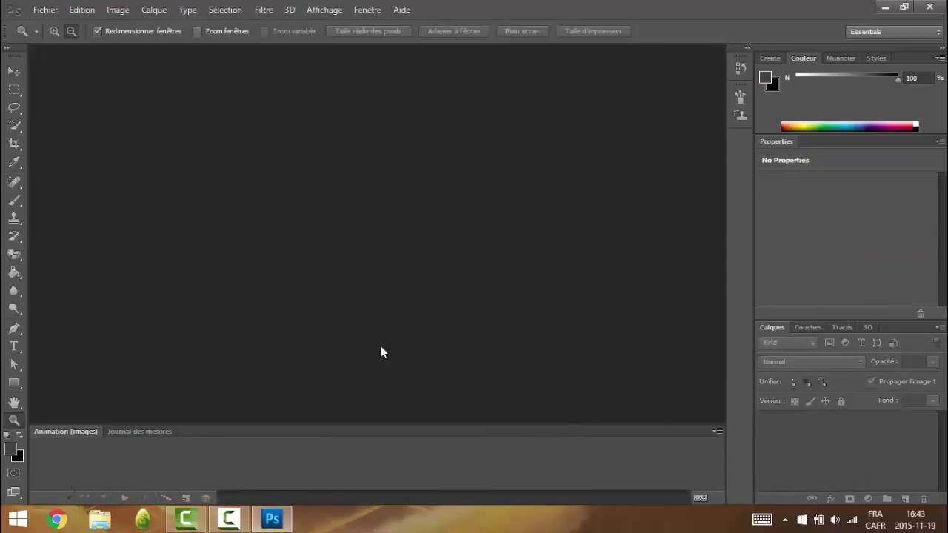
click(885, 7)
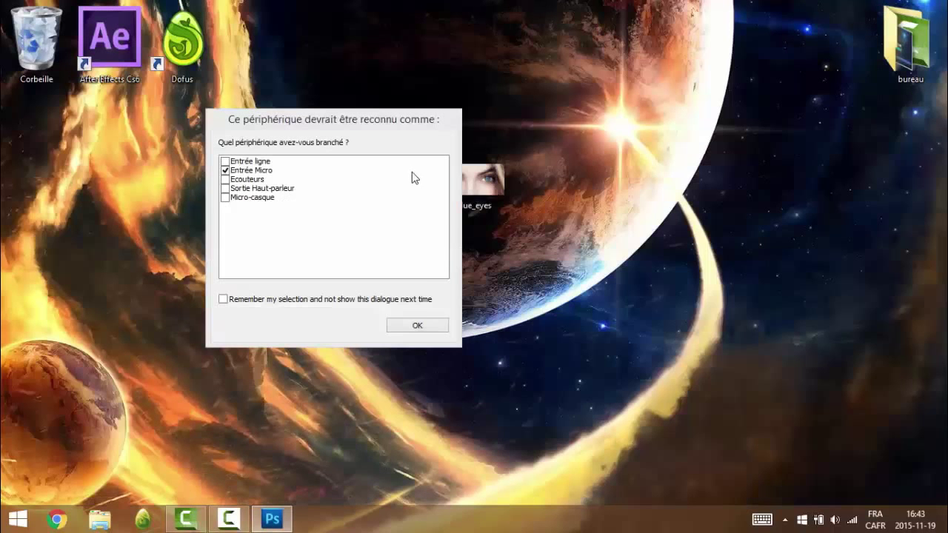
click(432, 327)
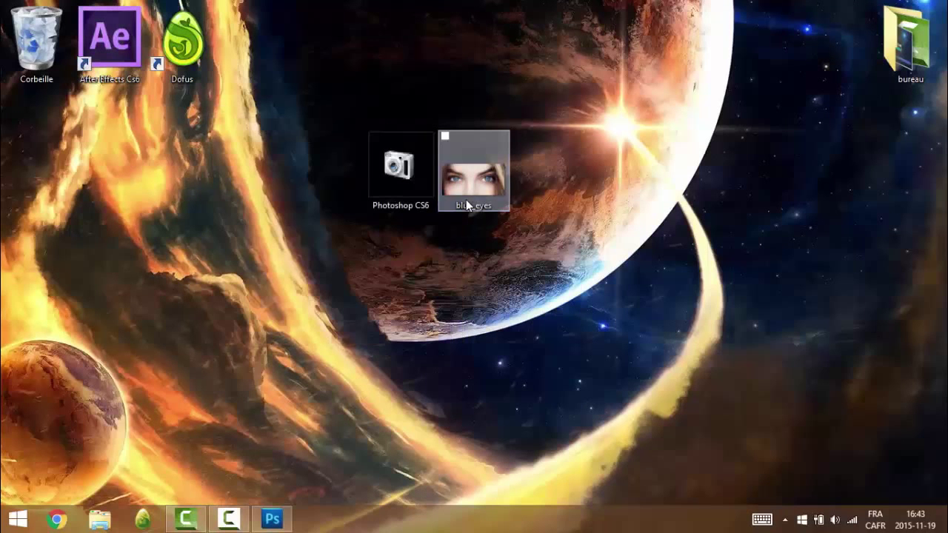
Switch back to Photoshop and open the blue_eyes.jpg photo.
click(272, 519)
click(45, 9)
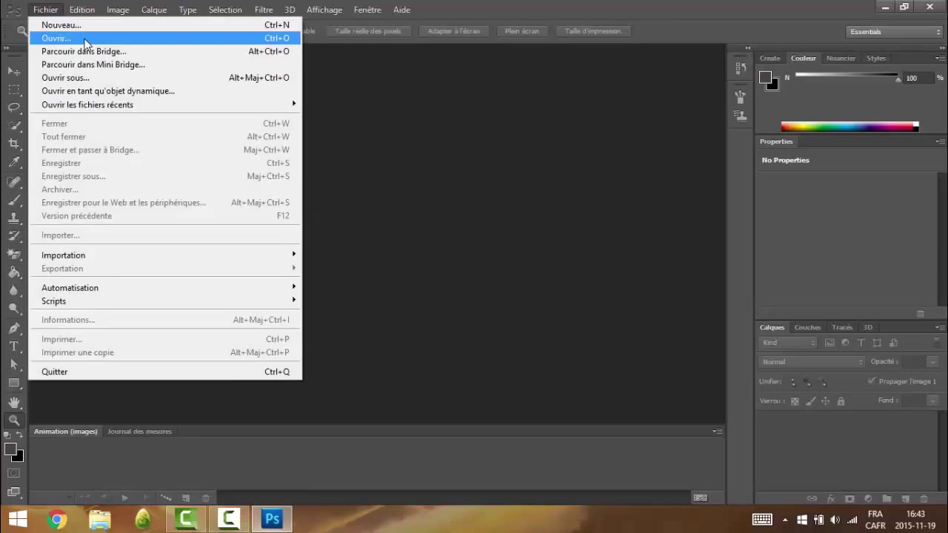
click(44, 35)
double_click(392, 244)
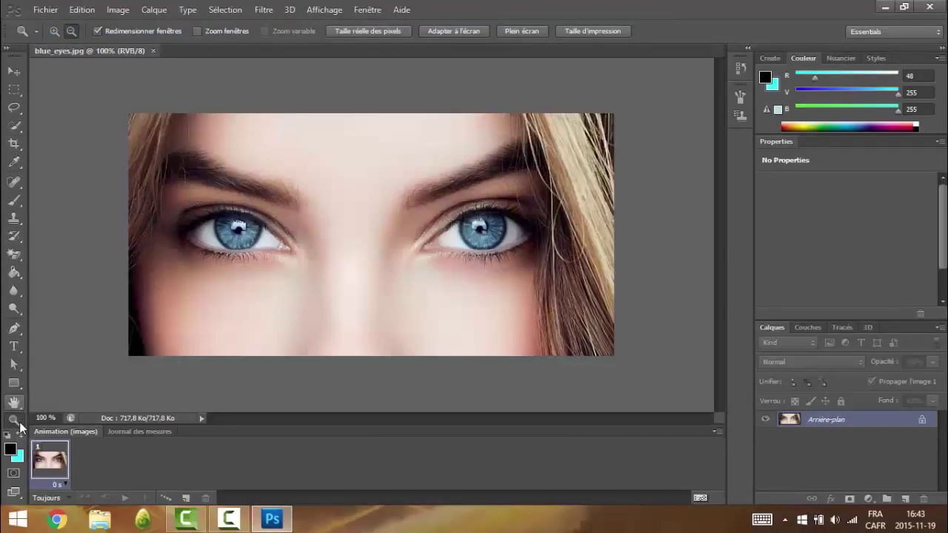
Select the iris of the left-hand eye with the Quick Selection tool, using a 7 px brush.
click(54, 31)
drag(203, 207, 308, 290)
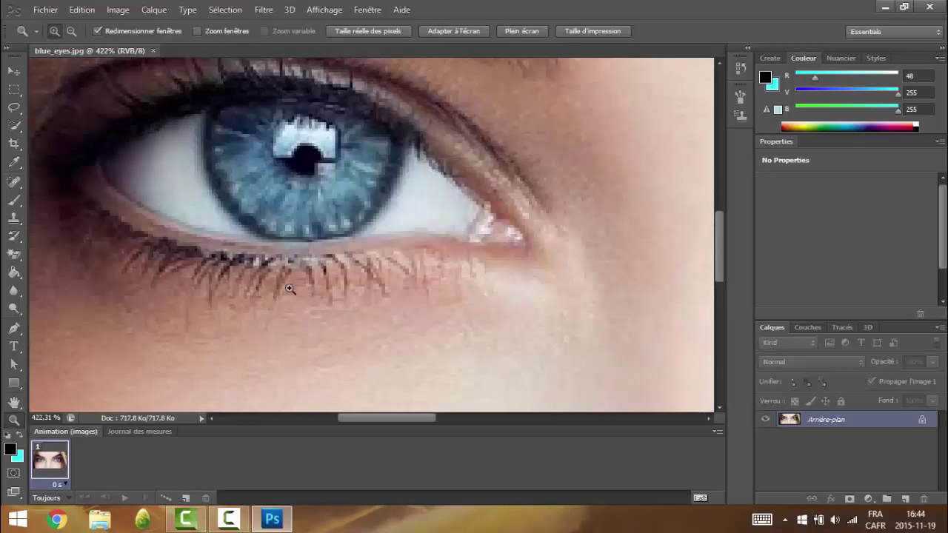
scroll(266, 279, up, 2)
mouse_move(398, 420)
mouse_down()
mouse_move(365, 420)
mouse_move(380, 422)
mouse_up()
click(13, 126)
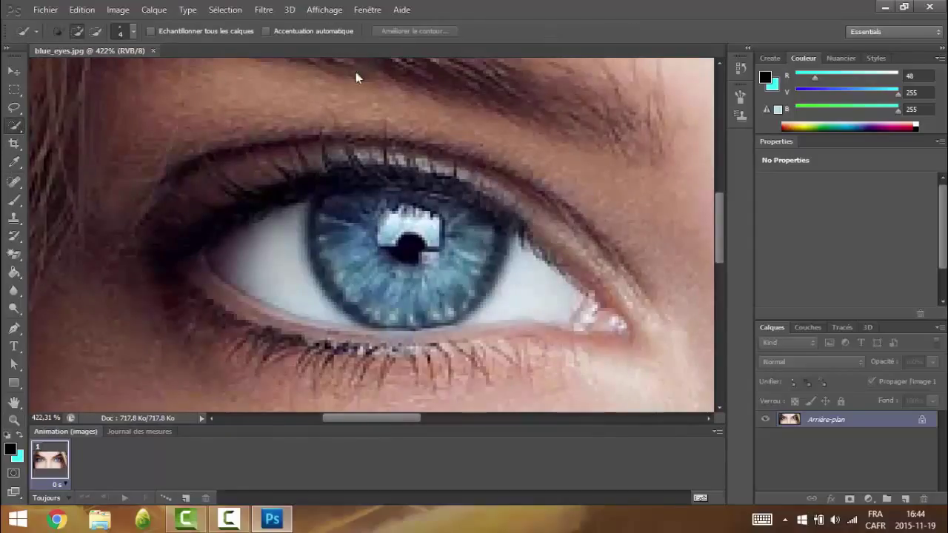
click(134, 31)
drag(59, 71, 194, 73)
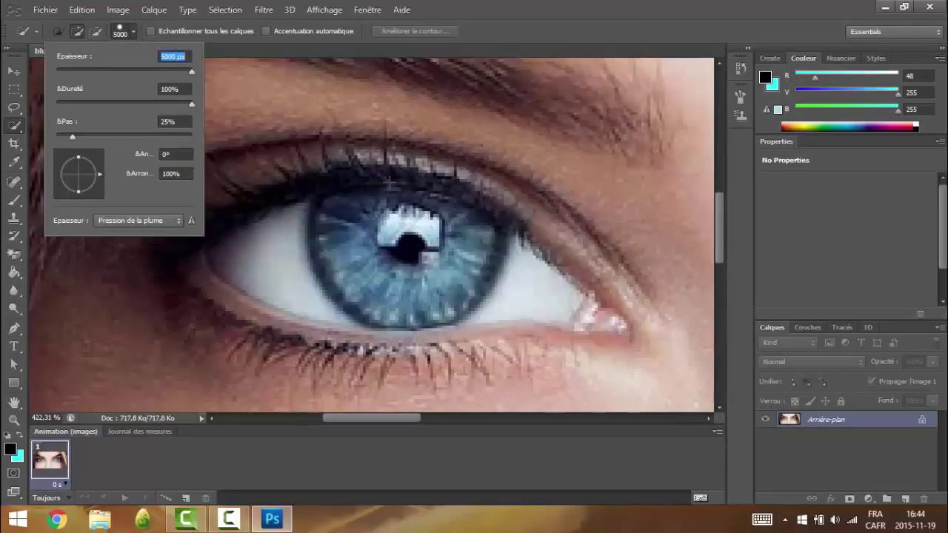
drag(105, 70, 61, 74)
click(338, 445)
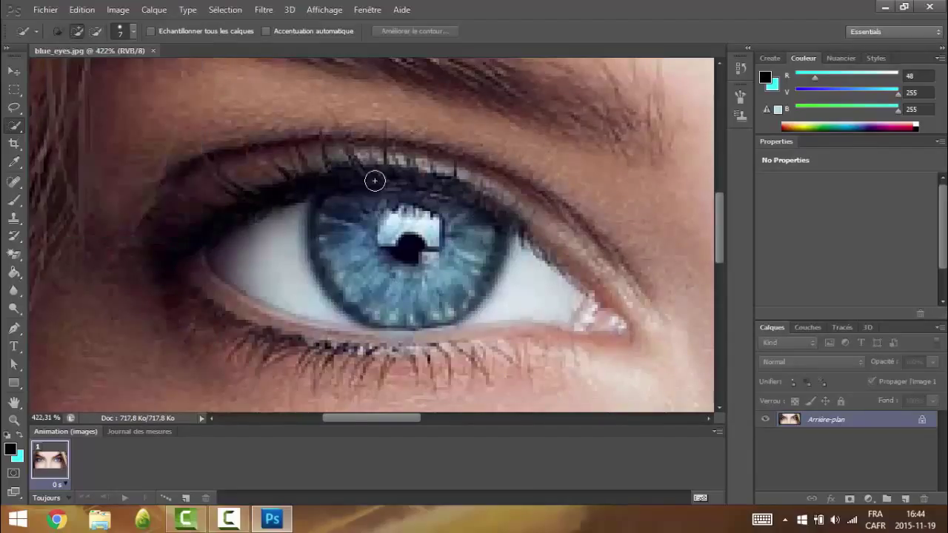
mouse_move(367, 248)
mouse_down()
mouse_move(356, 256)
mouse_move(420, 303)
mouse_move(470, 267)
mouse_move(476, 235)
mouse_move(409, 227)
mouse_move(381, 201)
mouse_move(453, 223)
mouse_up()
Refine the left-hand iris selection by subtracting the eyelid edge and the white of the eye beside the iris.
click(96, 31)
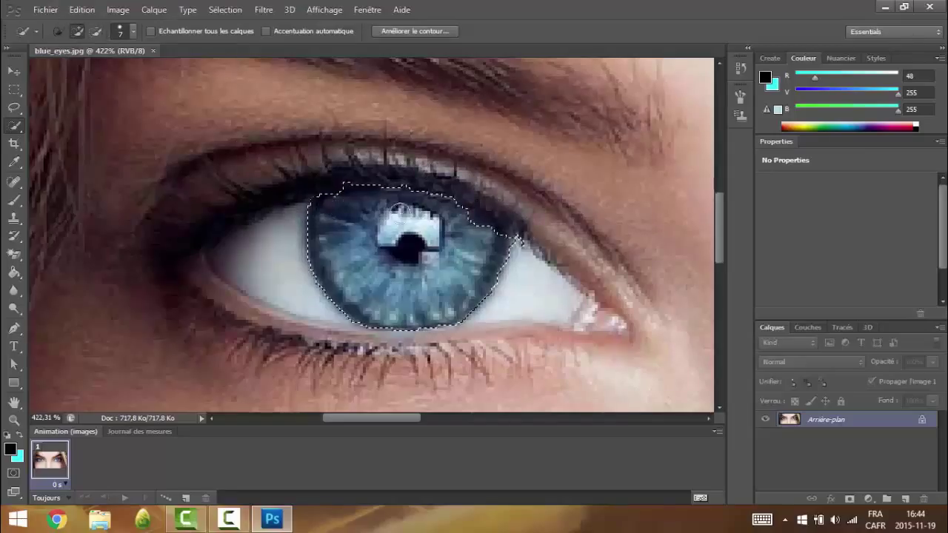
click(96, 31)
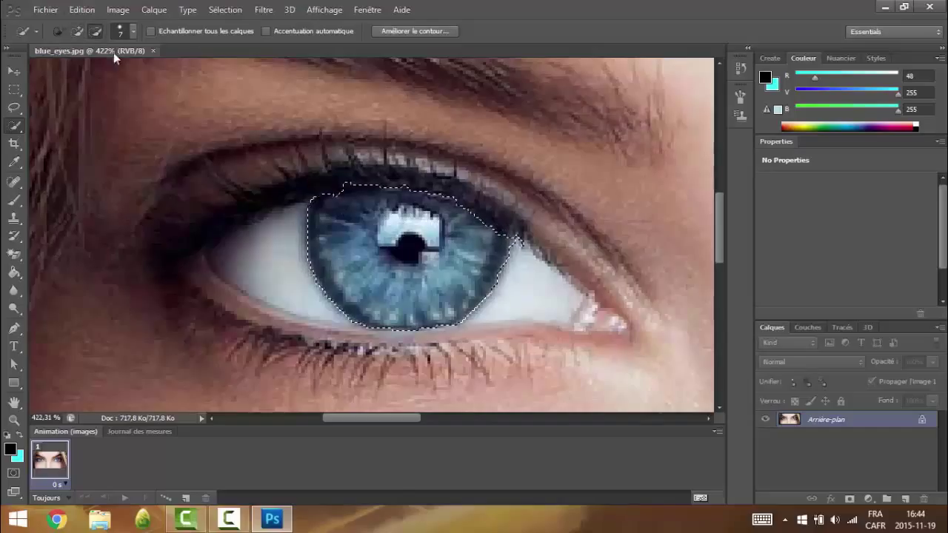
click(76, 31)
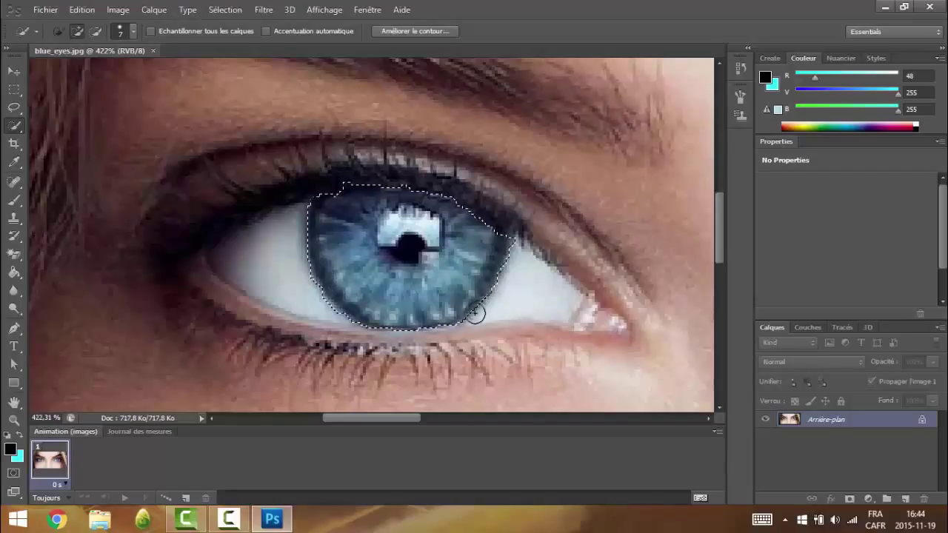
click(311, 248)
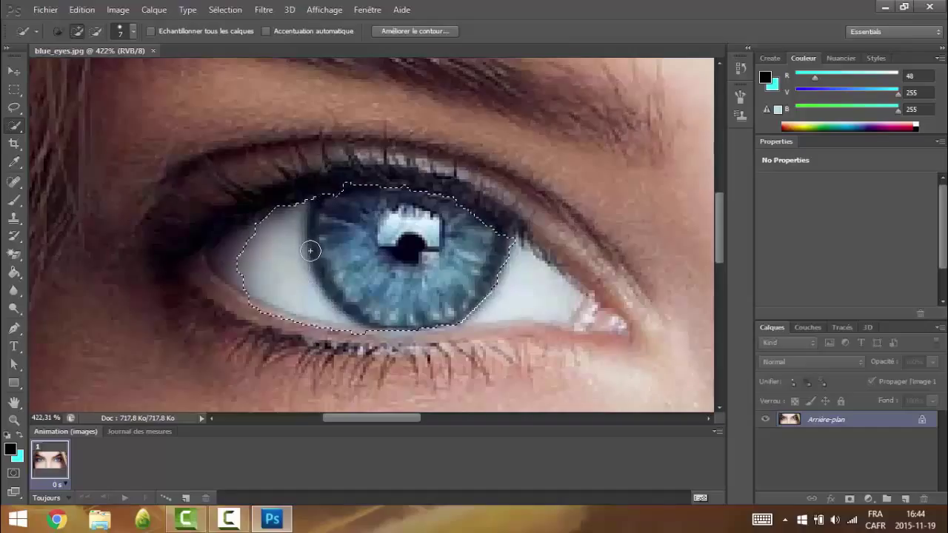
click(96, 31)
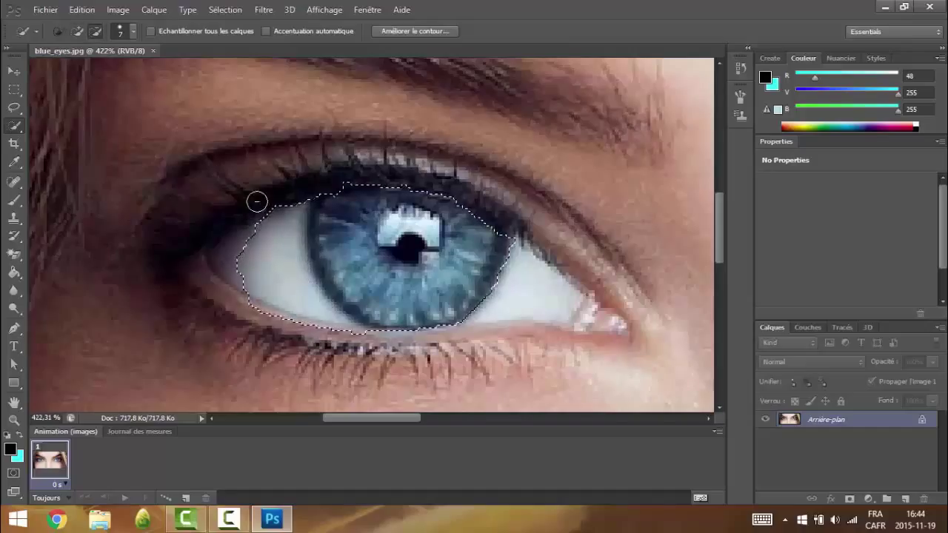
mouse_move(256, 201)
mouse_down()
mouse_move(262, 260)
mouse_move(291, 346)
mouse_move(307, 307)
mouse_up()
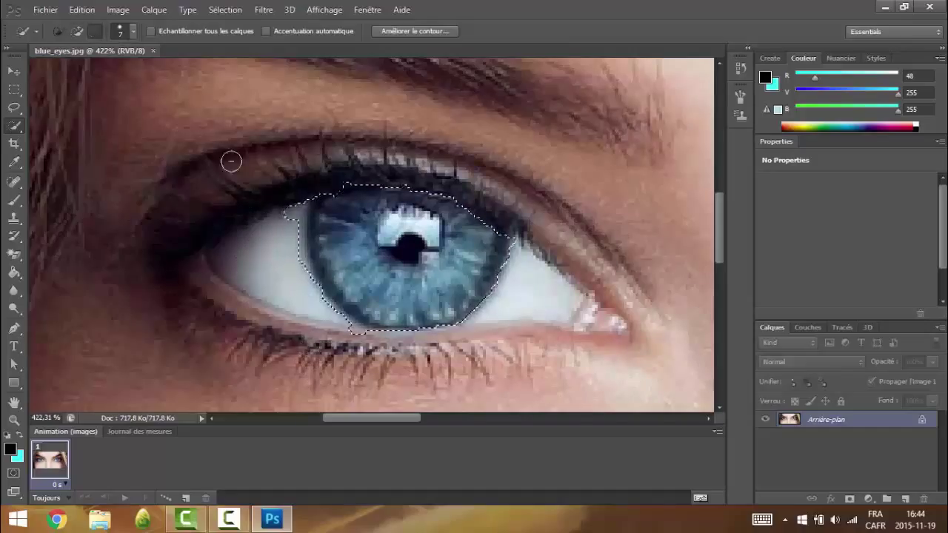
click(292, 207)
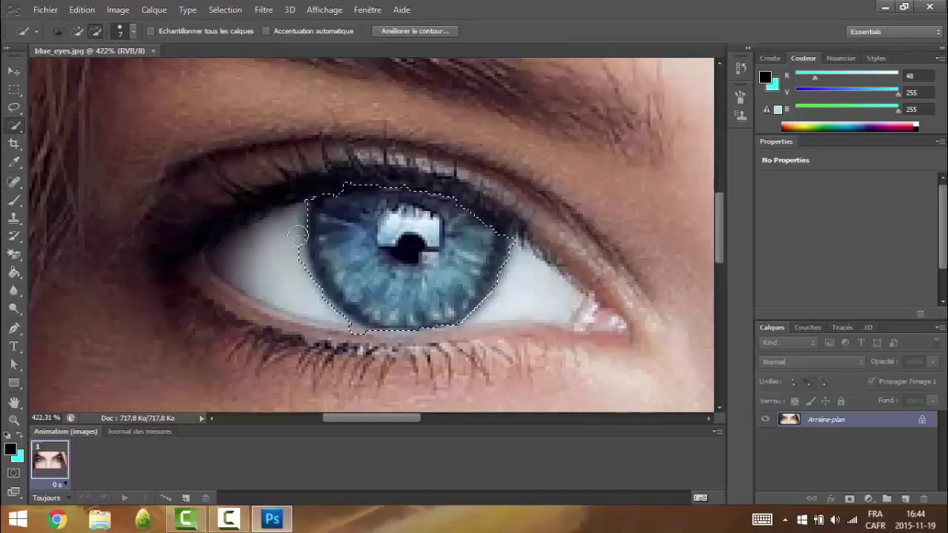
Even out the upper edge of the left-hand iris selection by subtracting the lashes and adding back the iris rim.
click(77, 31)
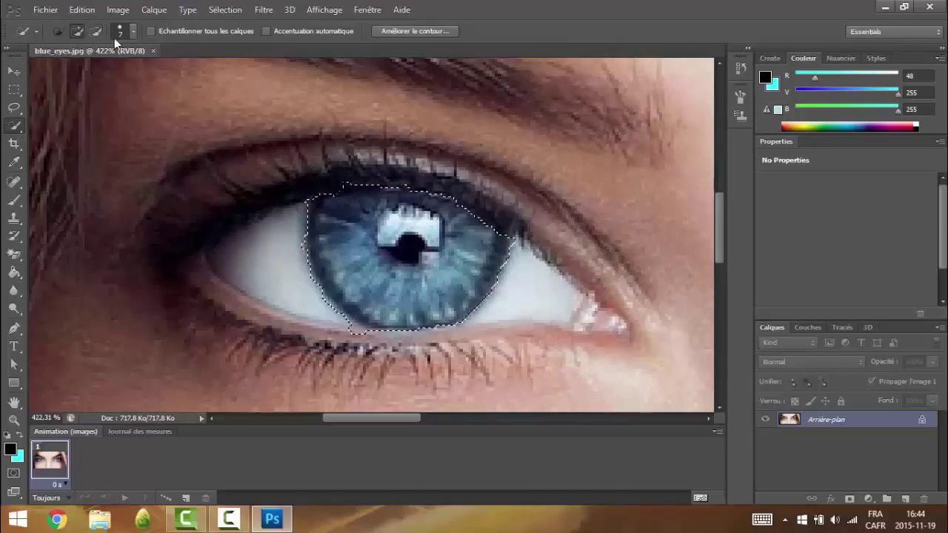
click(94, 32)
click(76, 31)
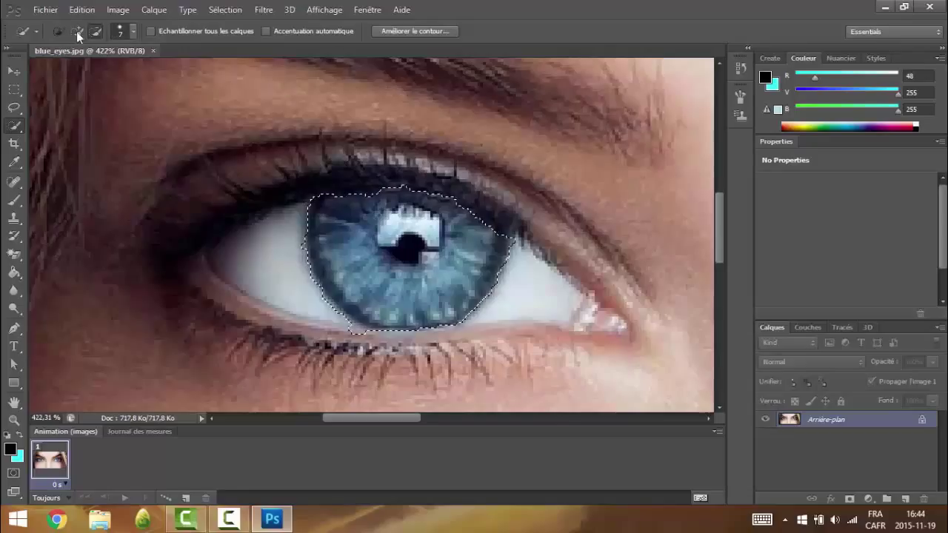
drag(367, 205, 349, 203)
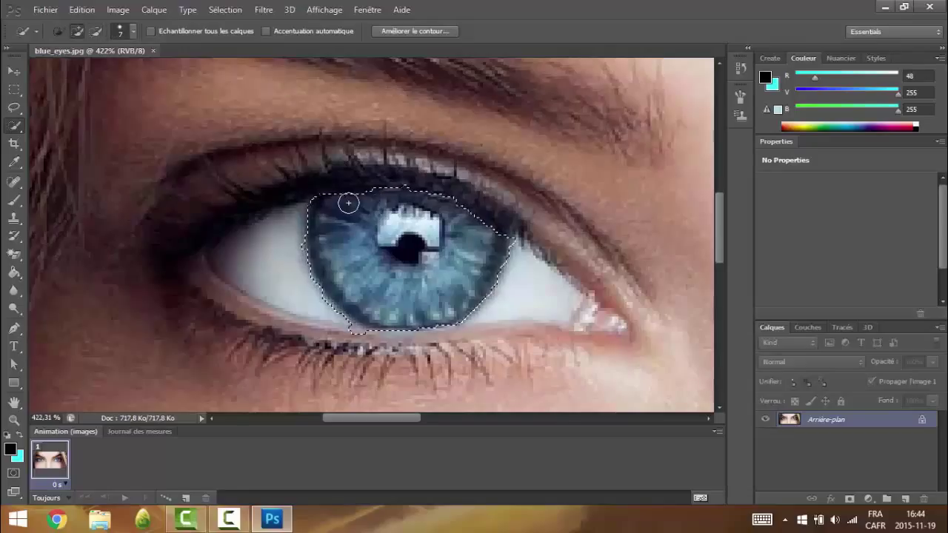
Adjust the left-hand iris selection at its corner toward the nose, subtracting the white of the eye.
click(523, 245)
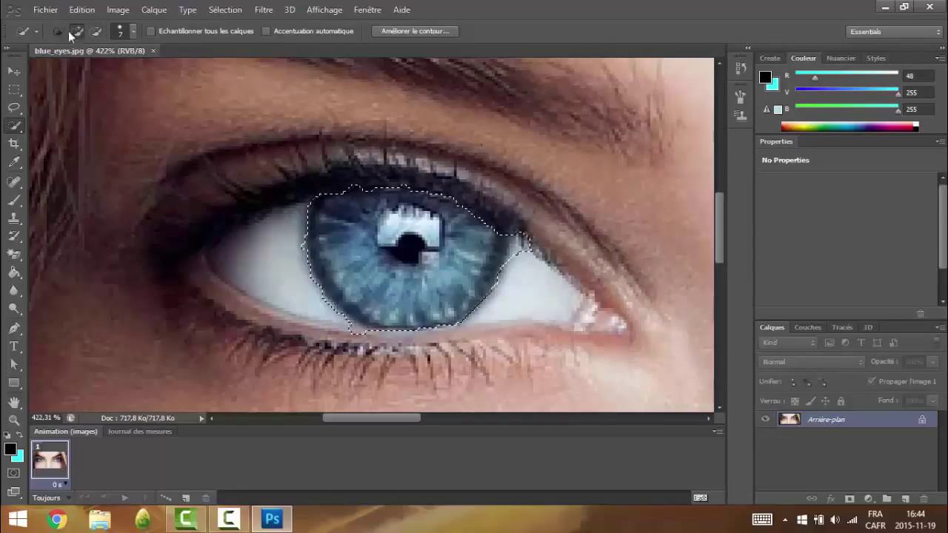
click(97, 33)
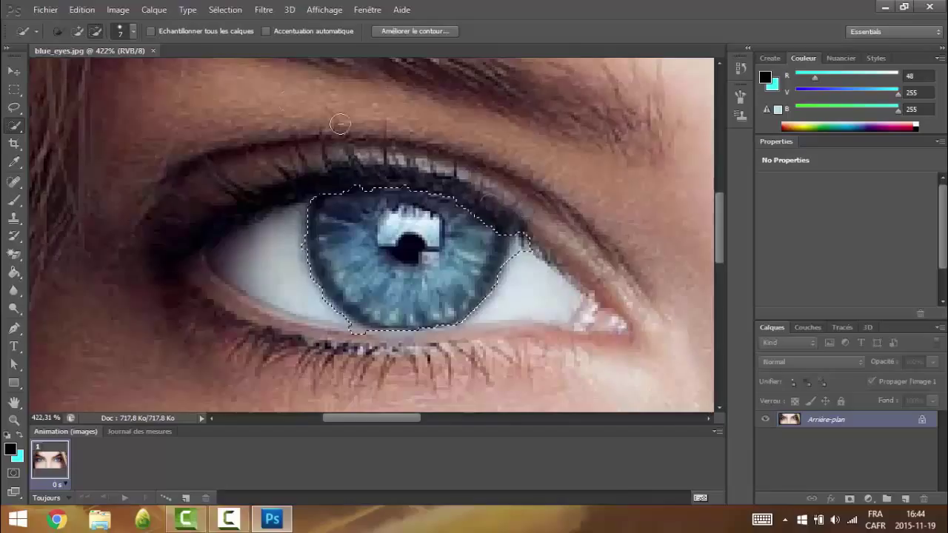
click(524, 244)
click(520, 252)
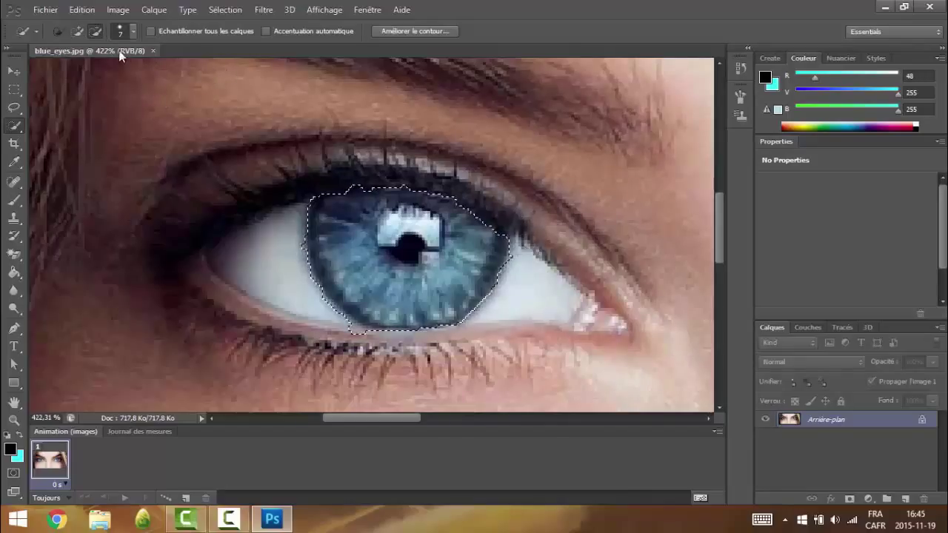
Clean up the outer and lower edges of the left-hand iris selection with a 3 px Quick Selection brush.
click(80, 32)
click(318, 241)
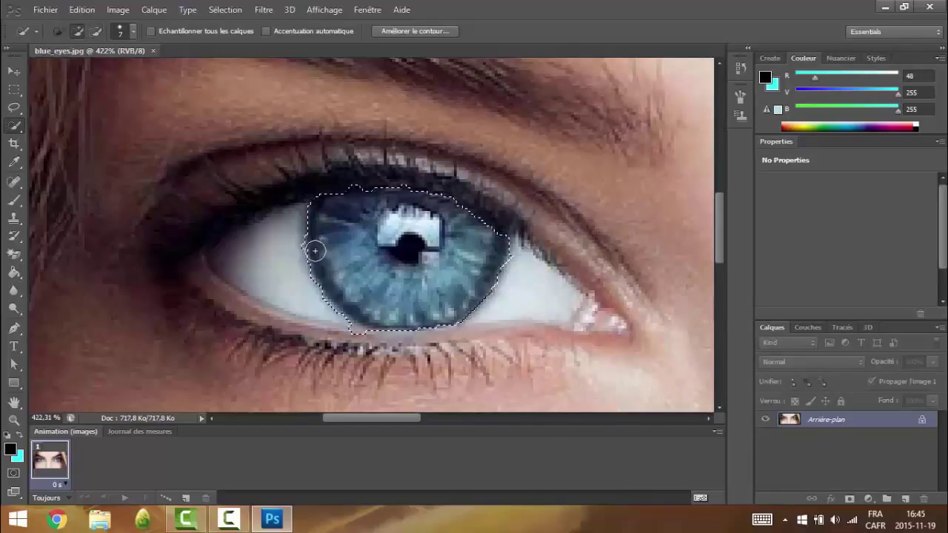
click(134, 31)
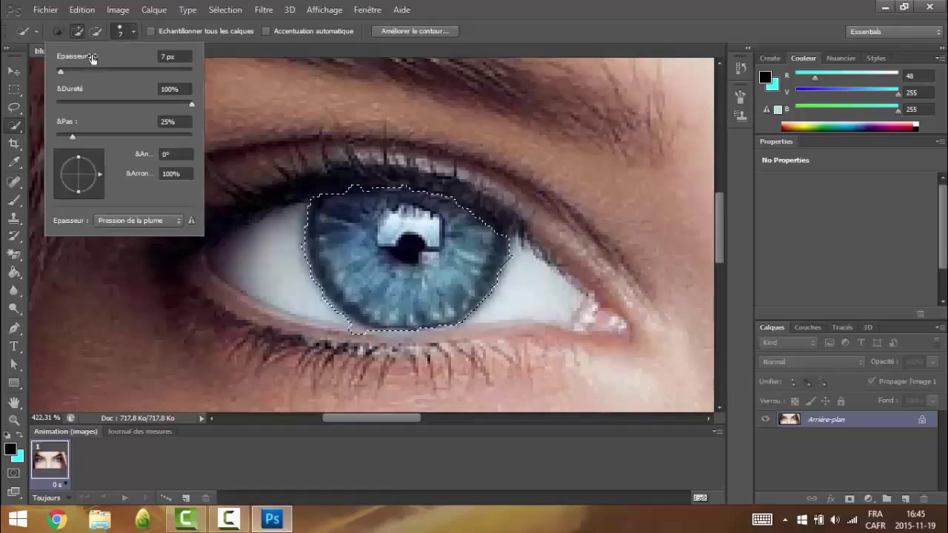
click(59, 70)
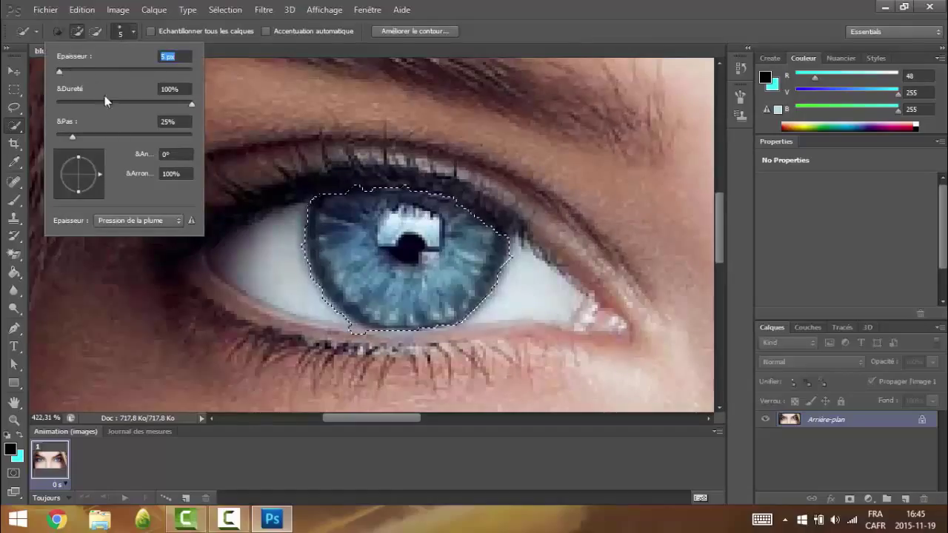
click(58, 69)
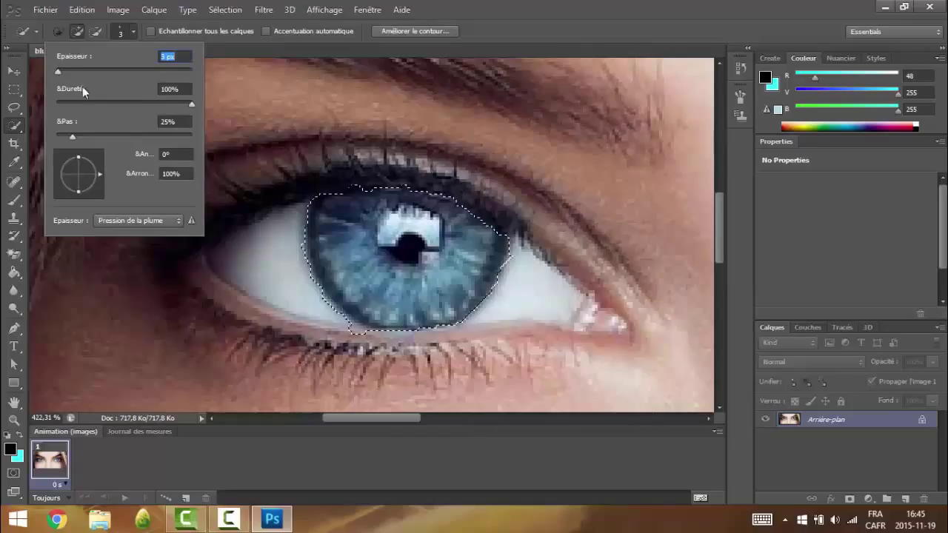
click(260, 439)
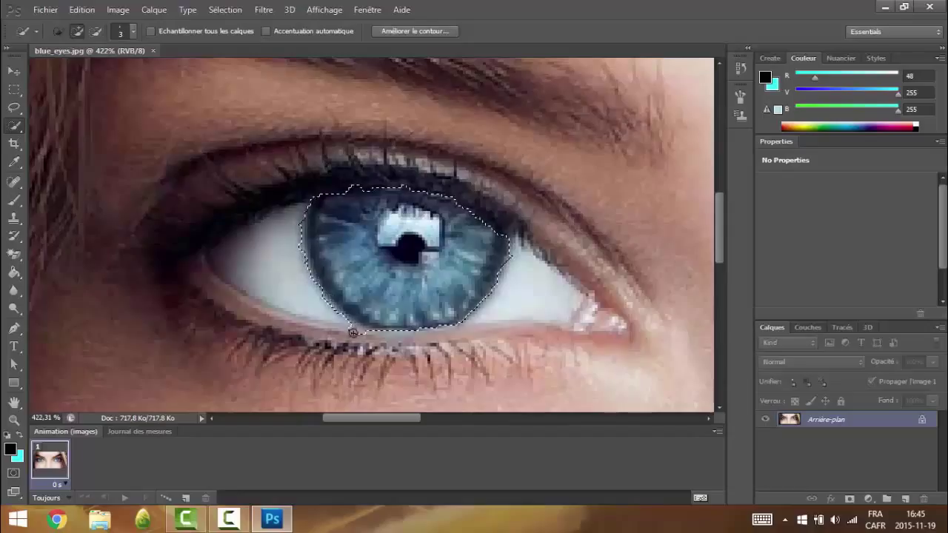
click(96, 32)
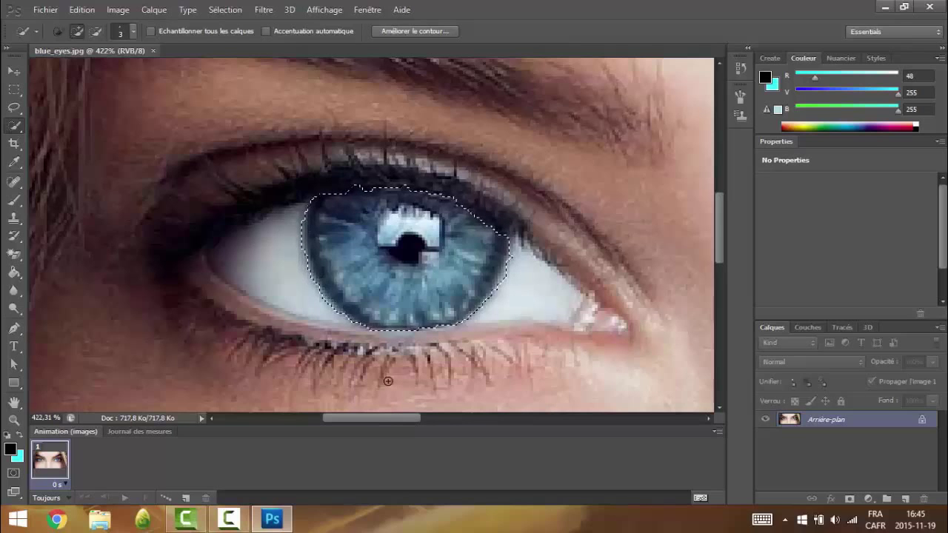
Add the iris of the right-hand eye to the selection with a 12 px Quick Selection brush.
drag(381, 416, 542, 400)
click(134, 32)
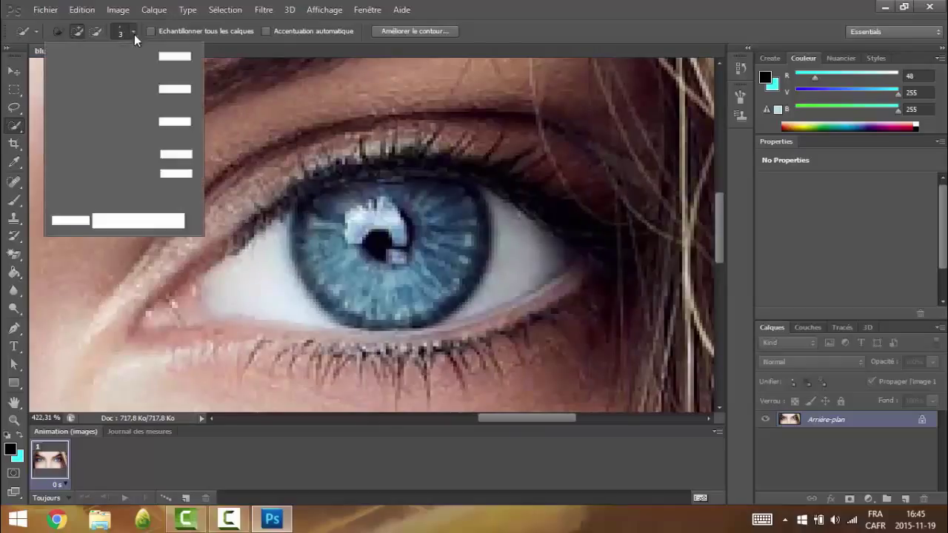
click(64, 69)
click(262, 425)
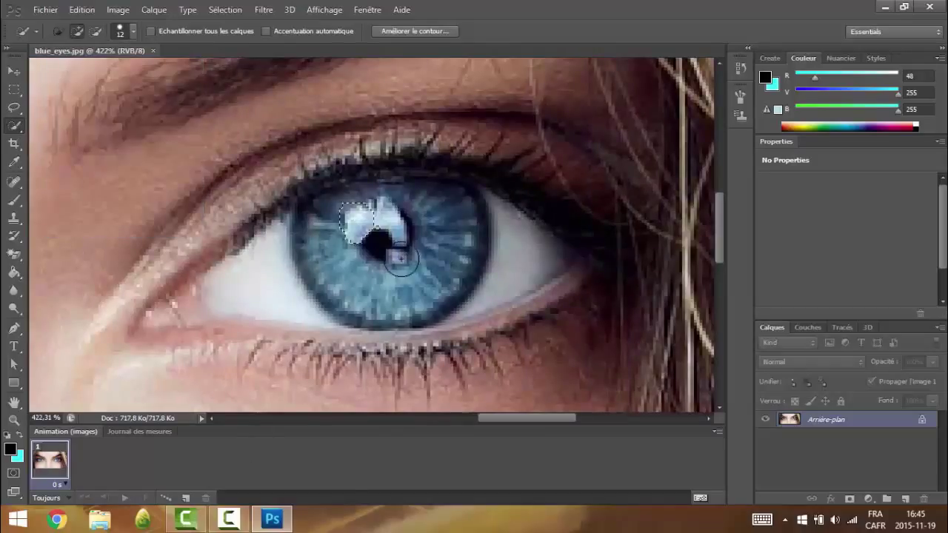
mouse_move(402, 260)
mouse_down()
mouse_move(421, 273)
mouse_move(411, 228)
mouse_move(386, 272)
mouse_move(352, 241)
mouse_move(380, 225)
mouse_move(415, 226)
mouse_move(426, 254)
mouse_up()
Subtract the eyelid and lashes above the right-hand iris from the selection with an 8 px Quick Selection brush.
click(129, 32)
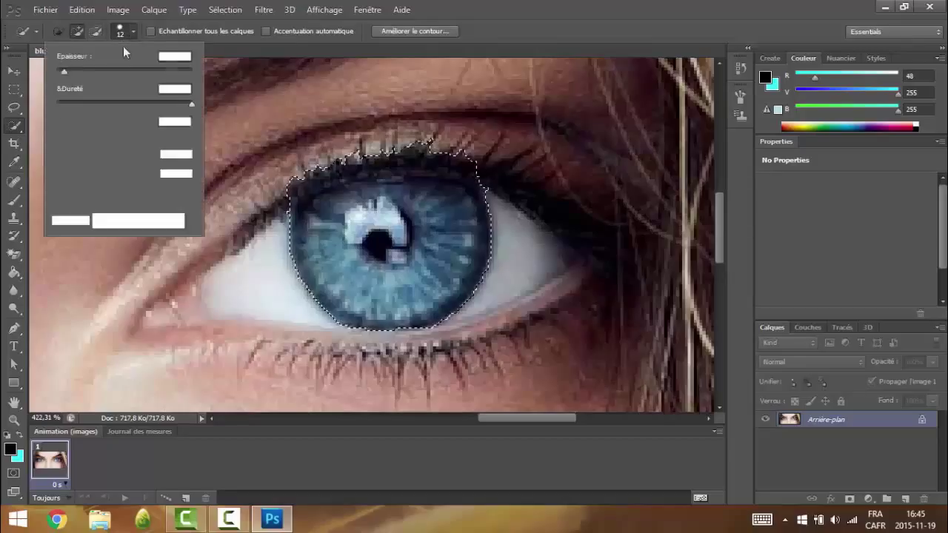
drag(64, 72, 61, 72)
click(347, 252)
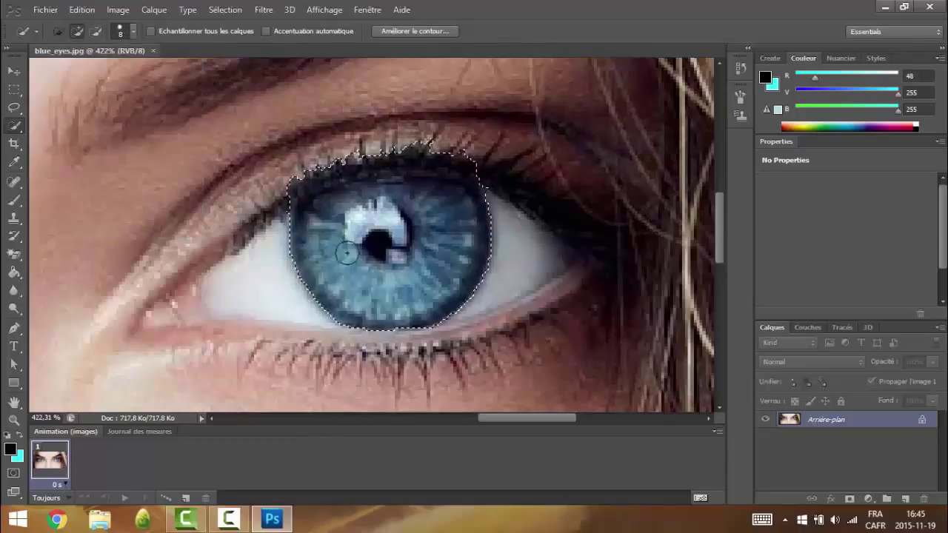
drag(298, 170, 353, 151)
click(96, 32)
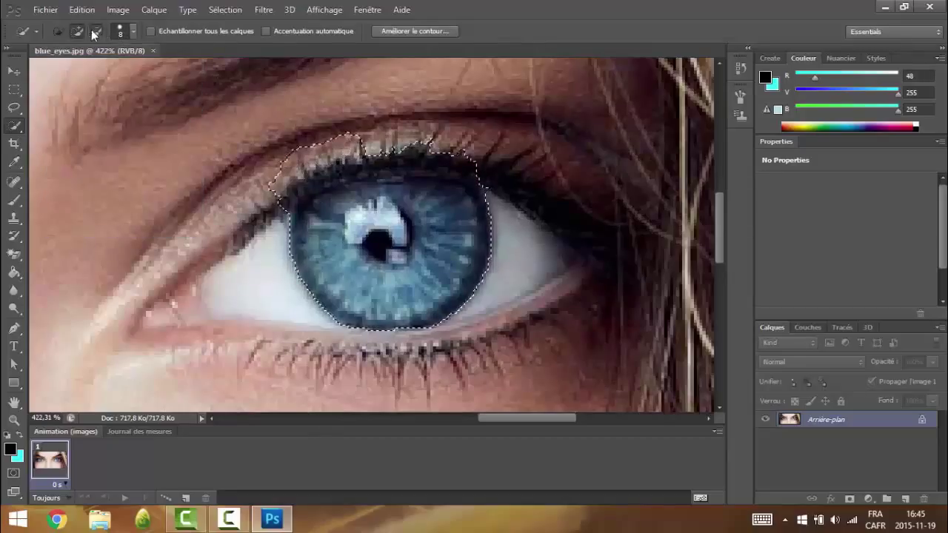
mouse_move(276, 196)
mouse_down()
mouse_move(373, 148)
mouse_move(468, 158)
mouse_up()
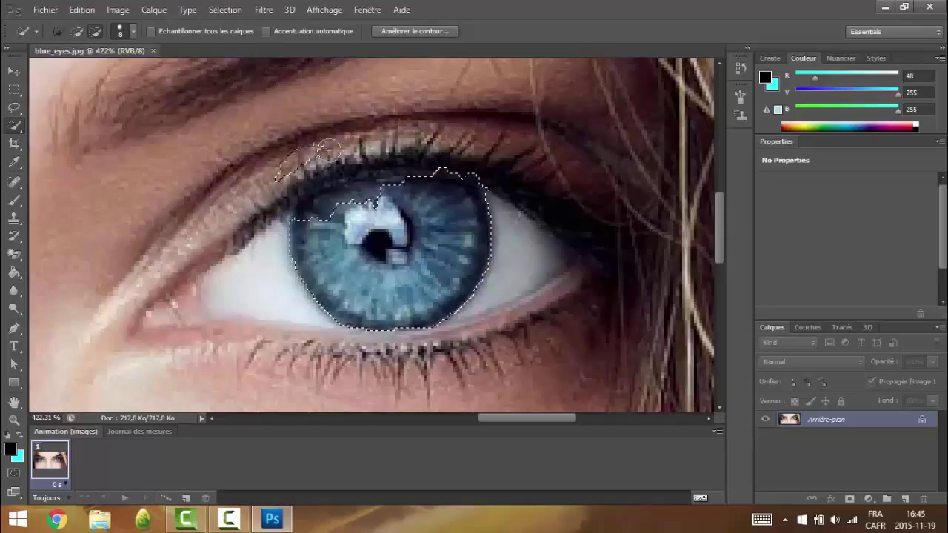
Add back the upper rim of the right-hand iris on the nose side and trim the bumps on its upper outer edge.
click(78, 31)
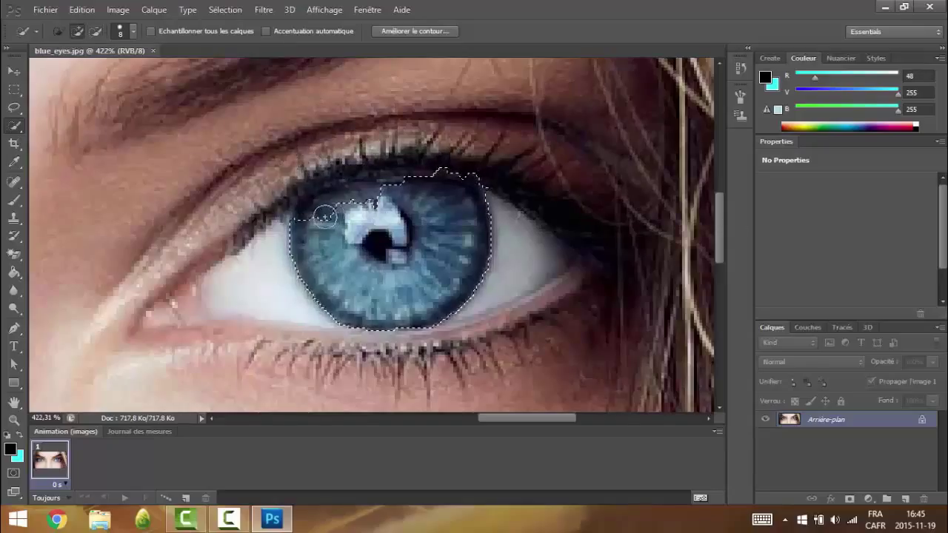
mouse_move(323, 211)
mouse_down()
mouse_move(392, 195)
mouse_move(334, 202)
mouse_move(311, 224)
mouse_up()
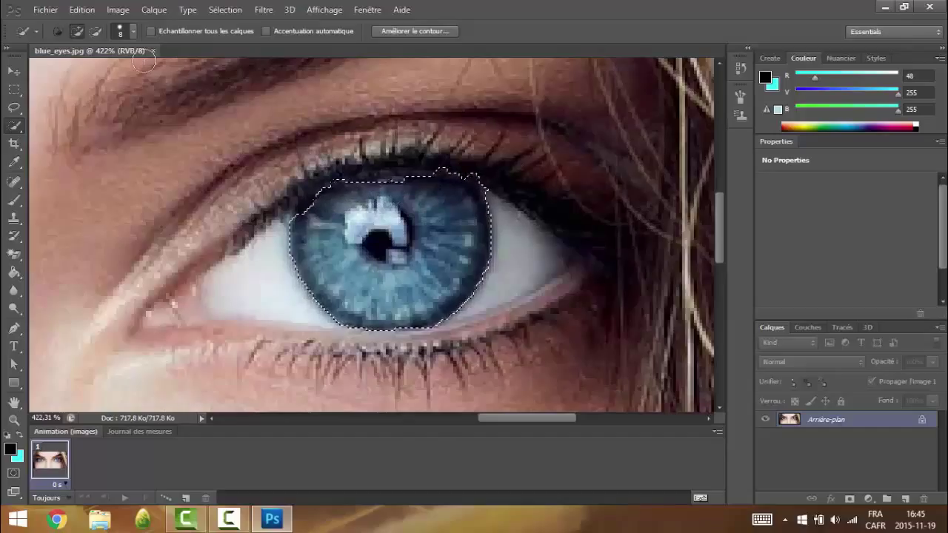
click(96, 33)
drag(443, 163, 476, 170)
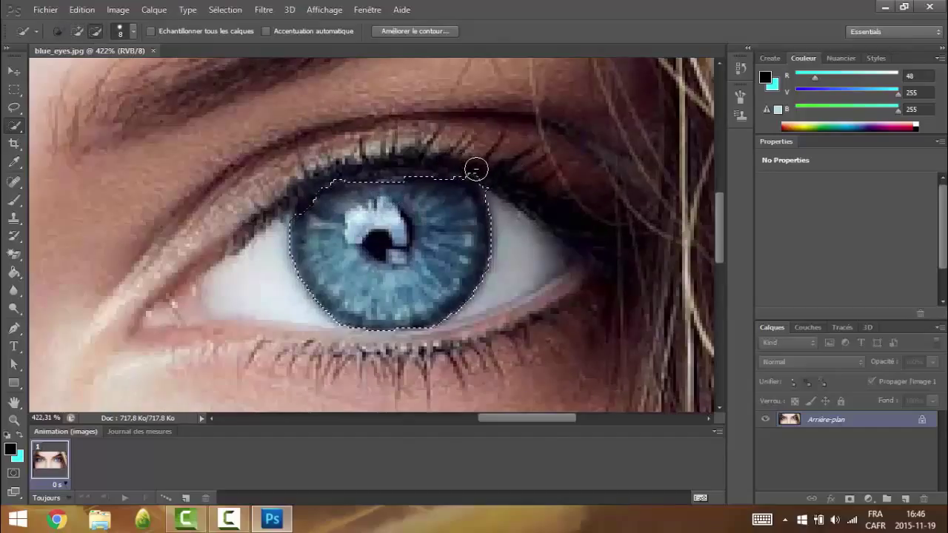
click(77, 31)
drag(442, 200, 457, 197)
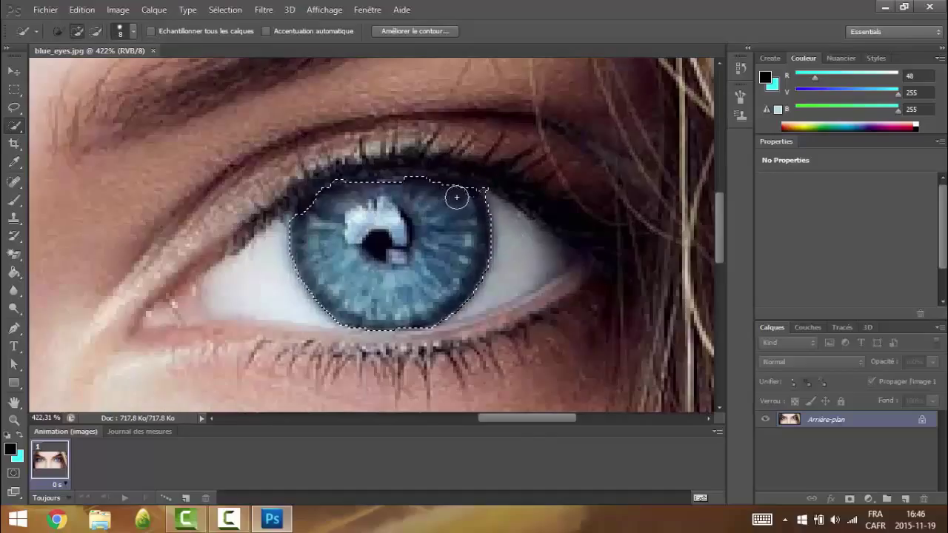
Refine the right-hand iris selection by trimming its upper outer corner and filling the notch in its upper rim toward the nose.
click(95, 31)
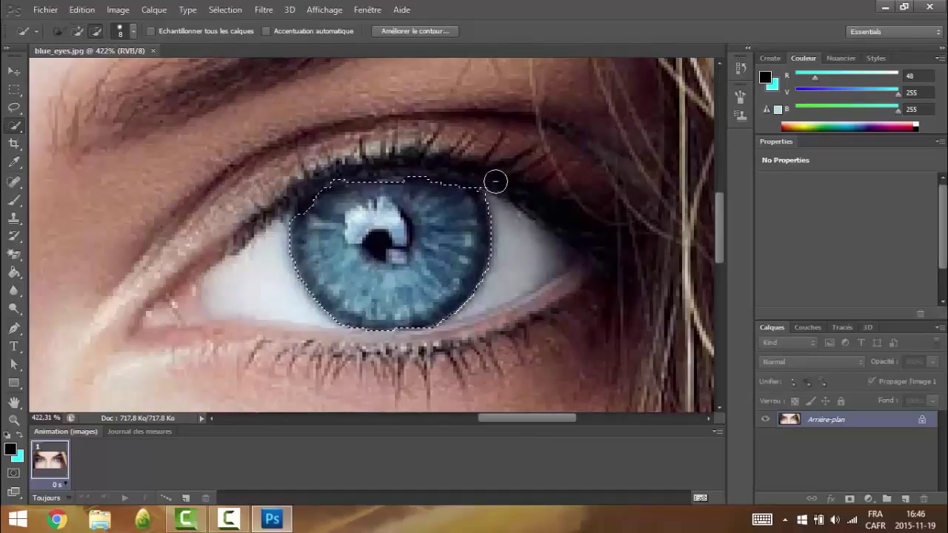
click(76, 31)
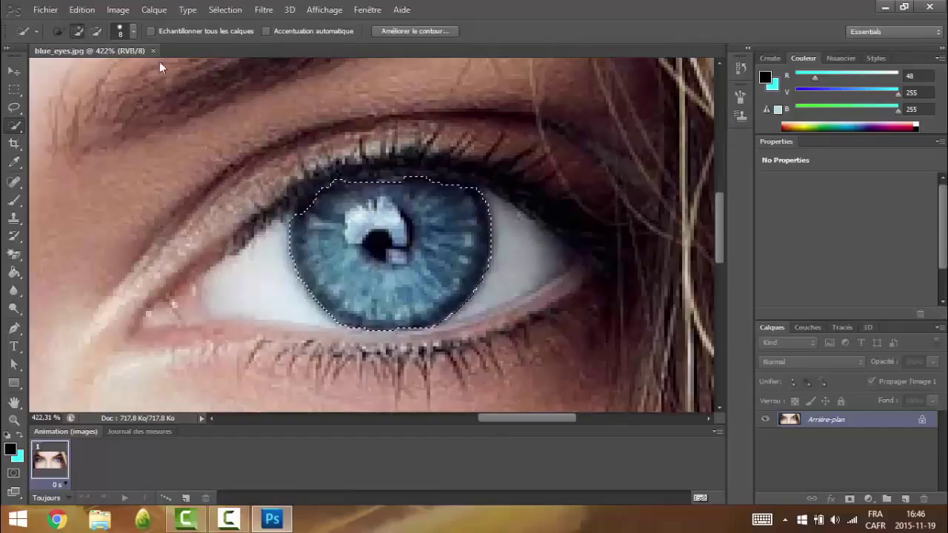
click(315, 215)
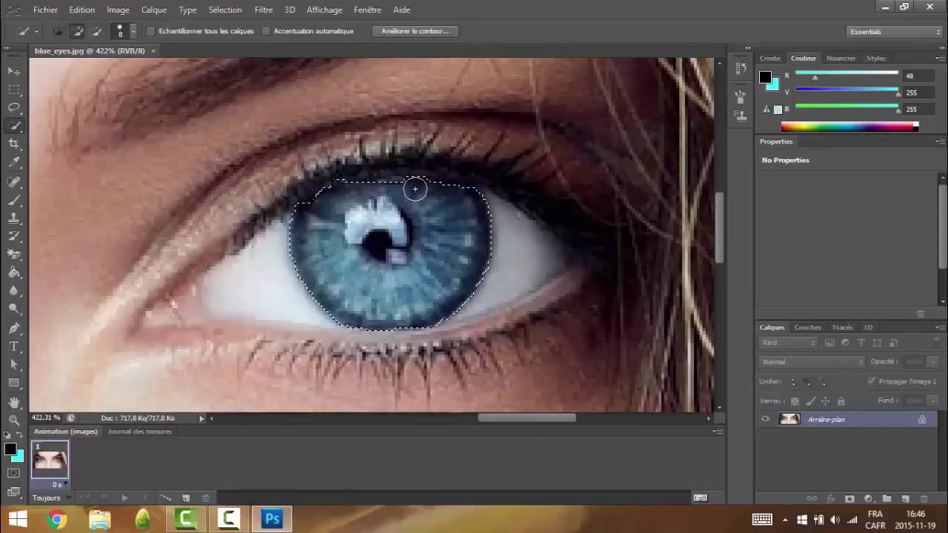
click(96, 32)
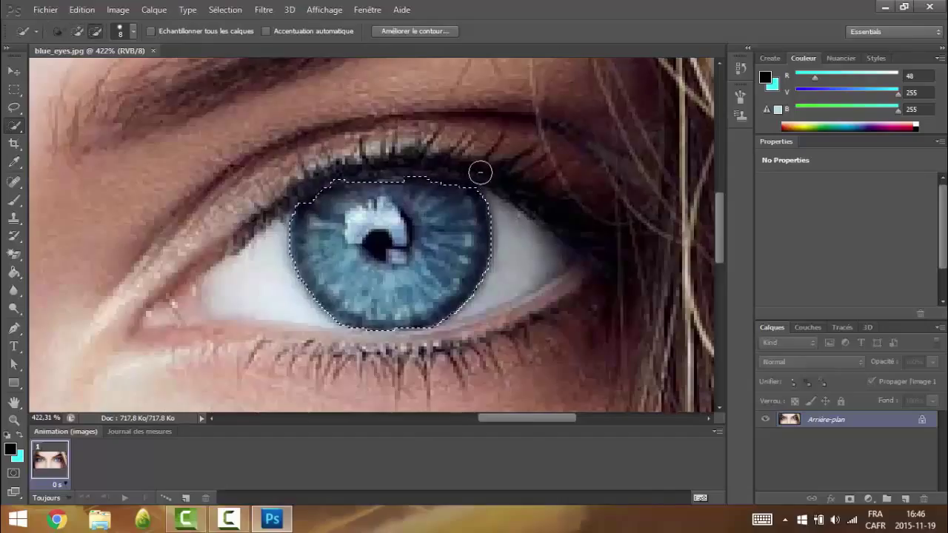
click(76, 31)
Smooth the upper edge of the right-hand iris selection with a 4 px Quick Selection brush, adding and subtracting as needed.
click(133, 32)
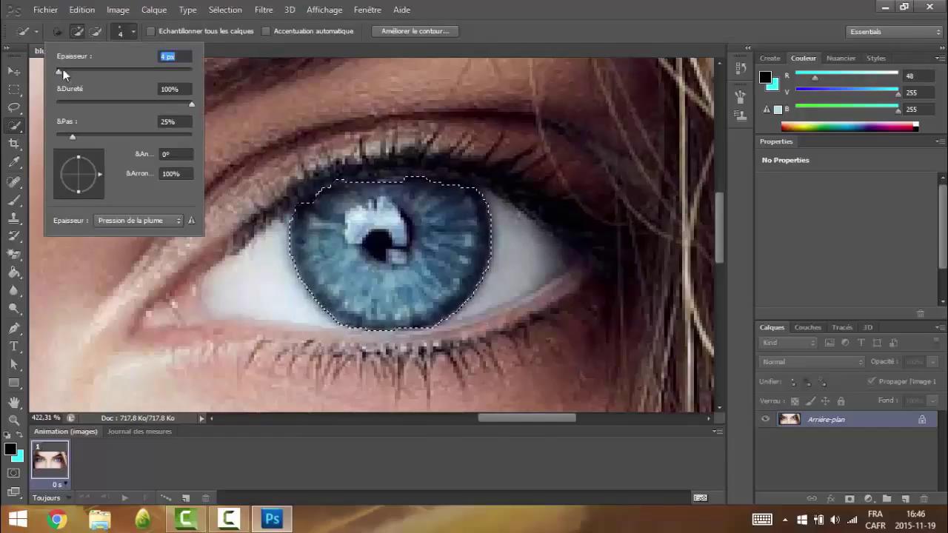
click(300, 459)
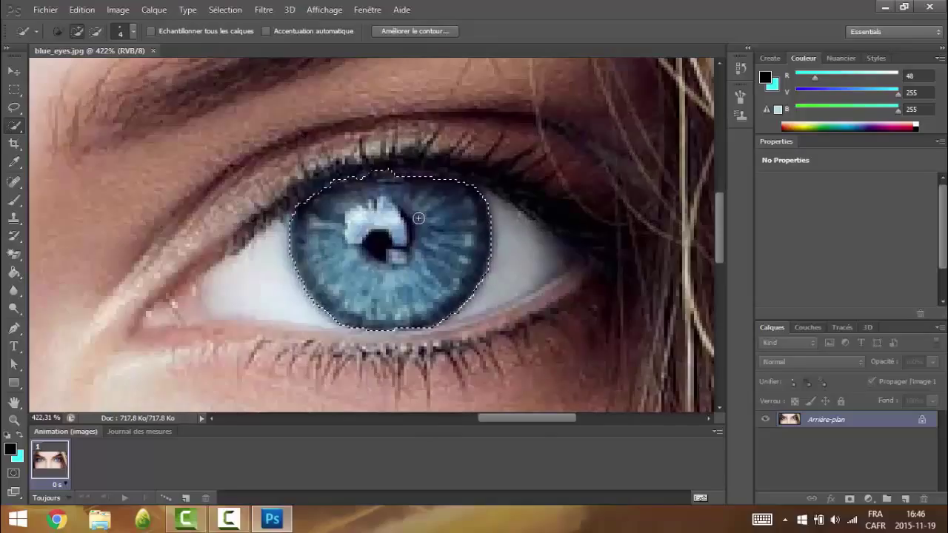
click(95, 30)
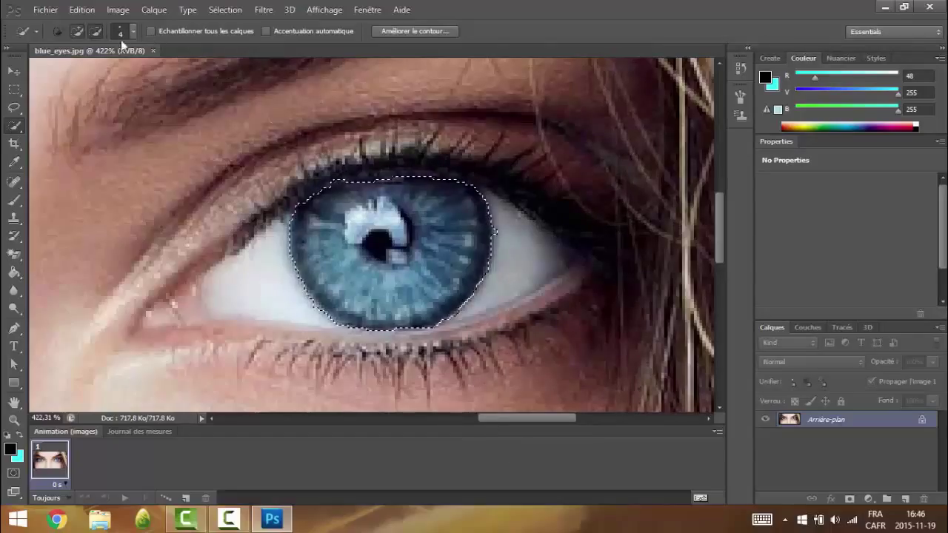
click(95, 31)
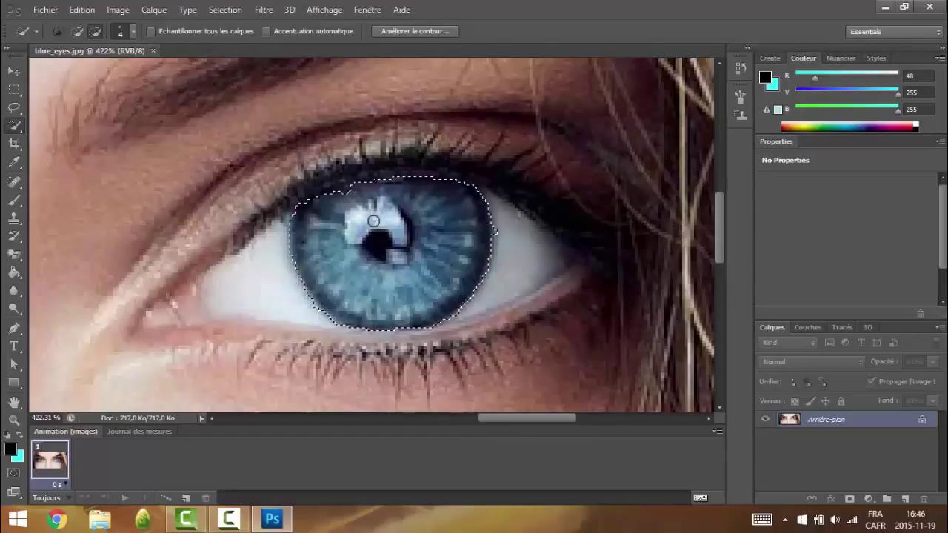
click(77, 31)
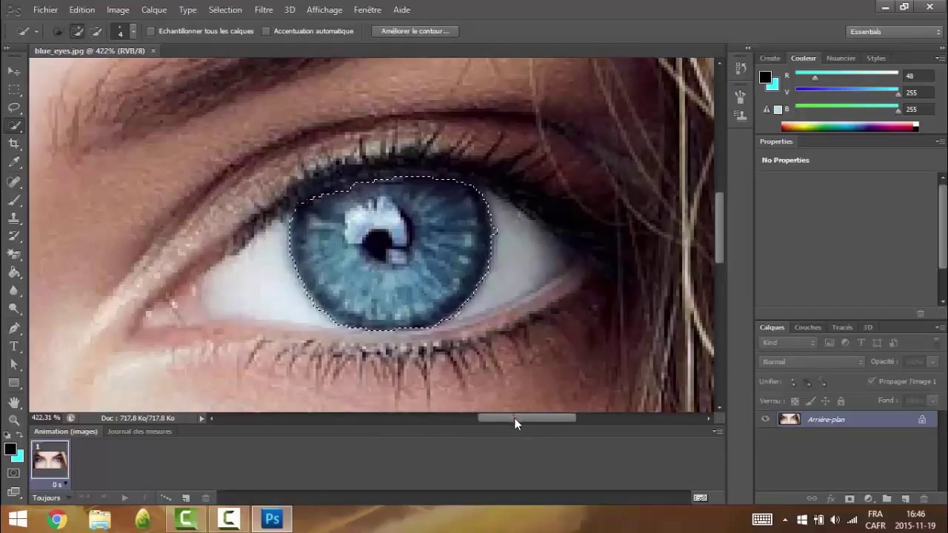
Touch up the edge of the left-hand iris selection with the 4 px brush and fit the whole image on screen.
drag(515, 418, 372, 417)
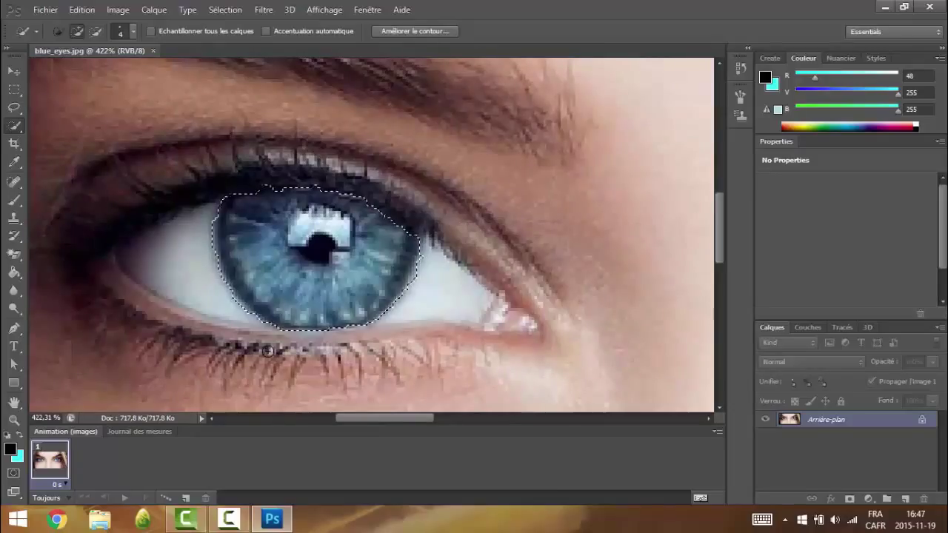
click(95, 31)
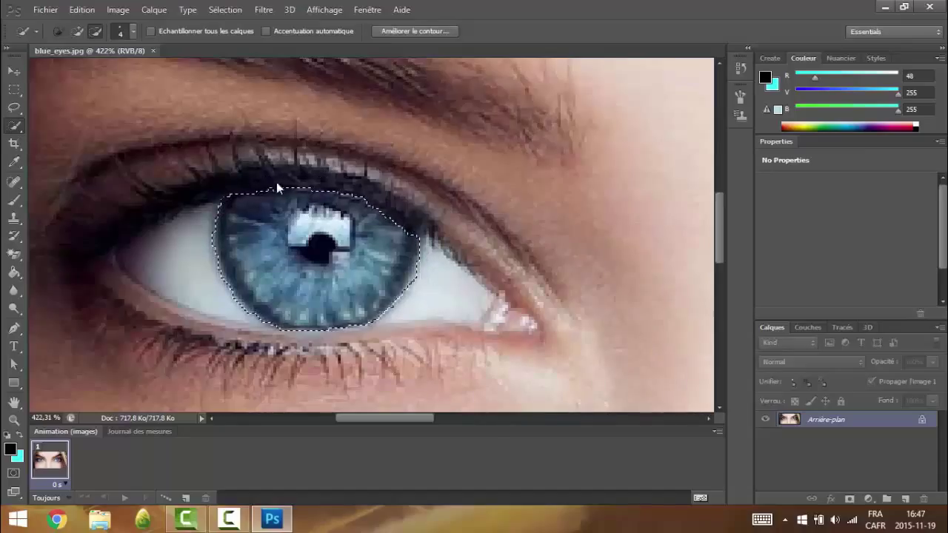
mouse_move(389, 417)
mouse_down()
mouse_move(535, 400)
mouse_move(383, 408)
mouse_up()
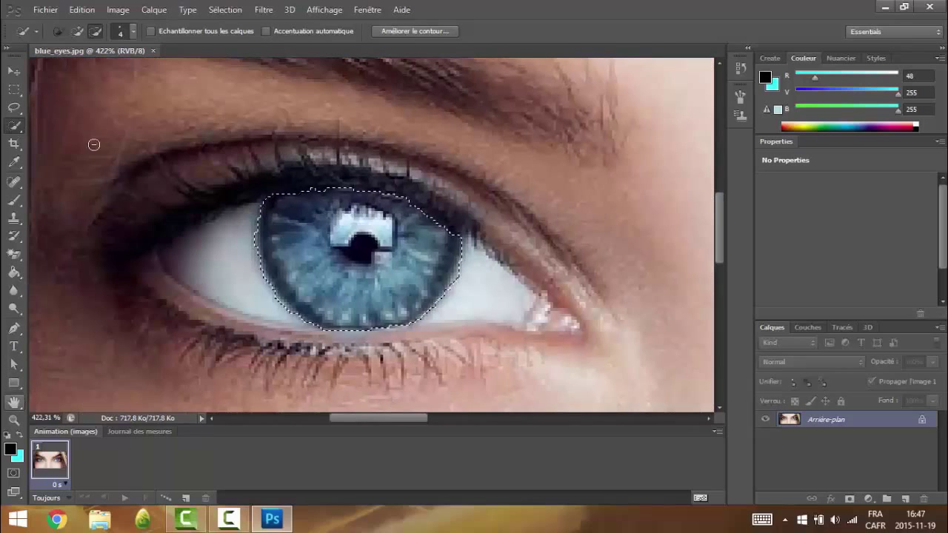
click(14, 419)
click(447, 33)
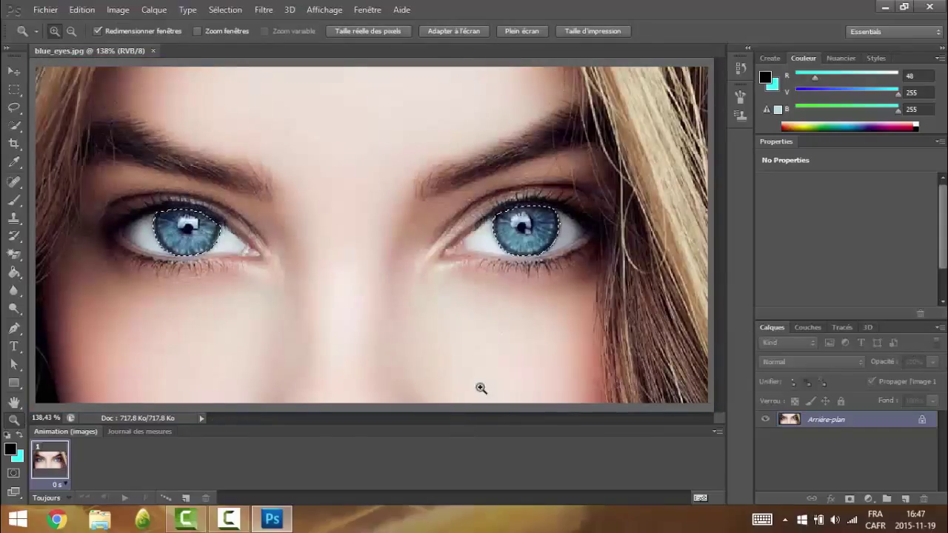
Add a Hue/Saturation adjustment layer masked to the two selected irises.
click(868, 500)
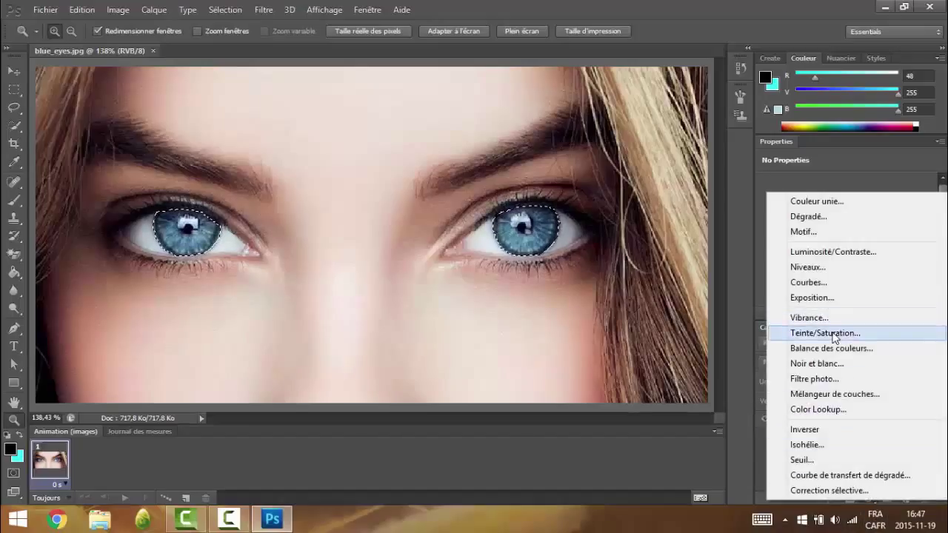
click(835, 333)
scroll(854, 223, down, 5)
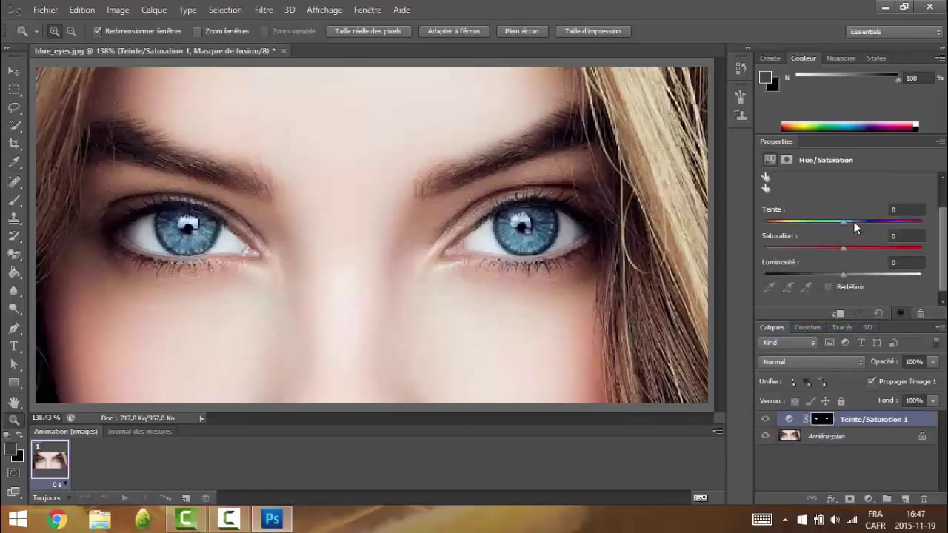
scroll(850, 223, up, 5)
scroll(850, 228, down, 2)
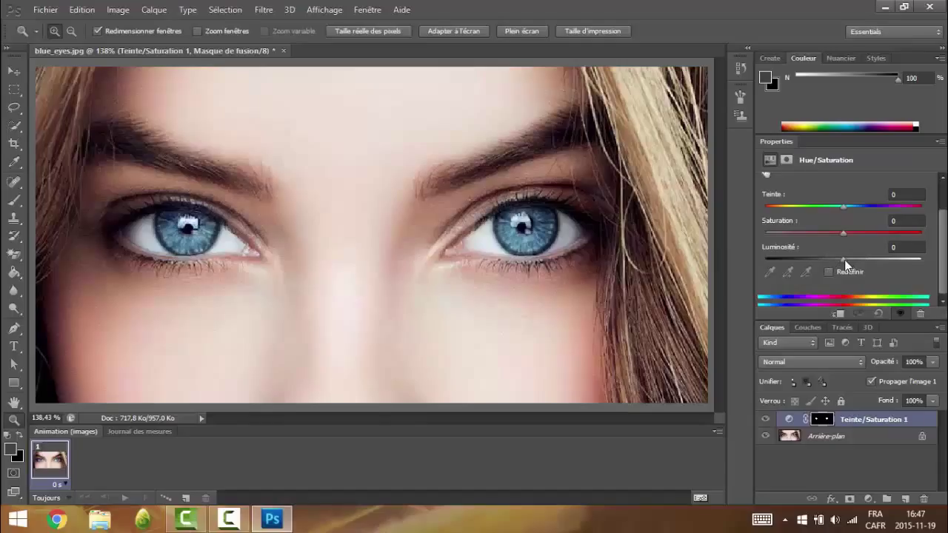
Turn the irises green by setting the adjustment's hue to -65 and saturation to +20, with lightness at 0.
drag(847, 265, 746, 276)
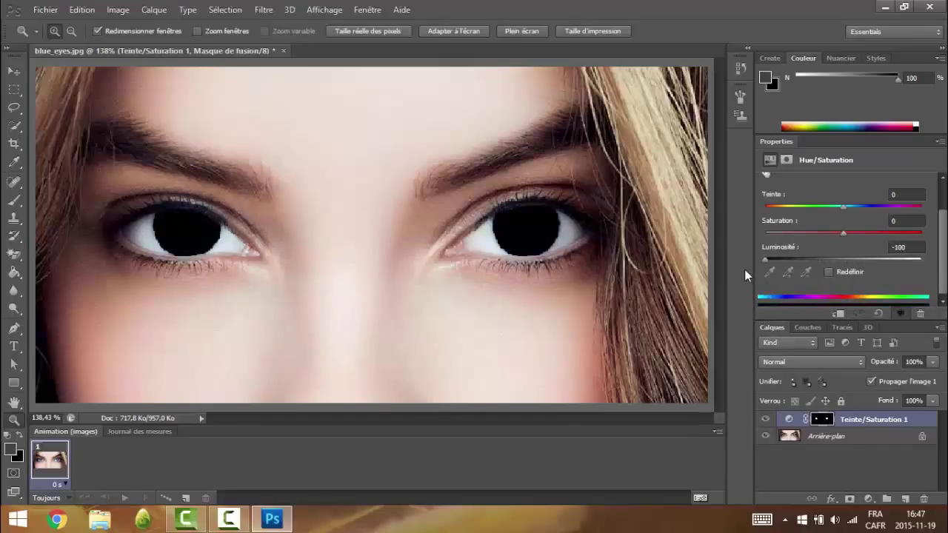
drag(762, 268, 714, 240)
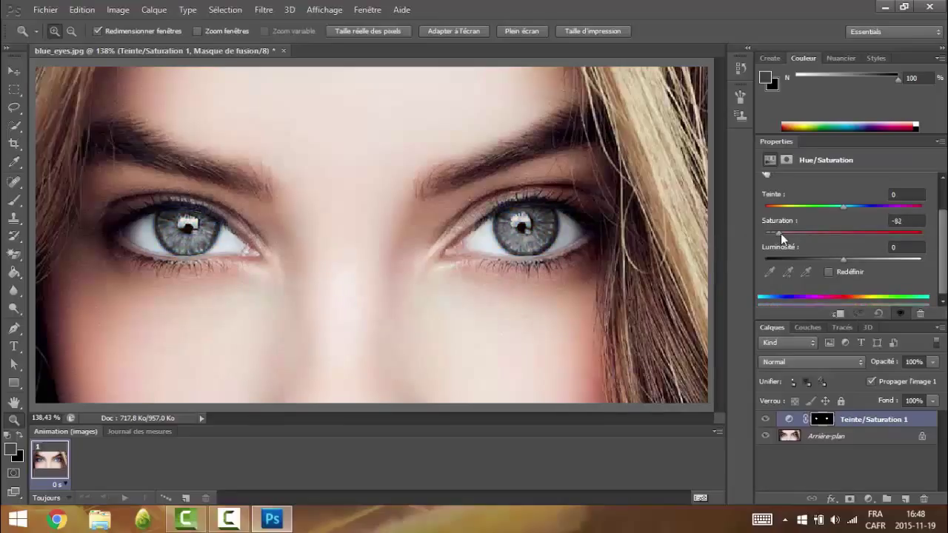
drag(781, 234, 860, 237)
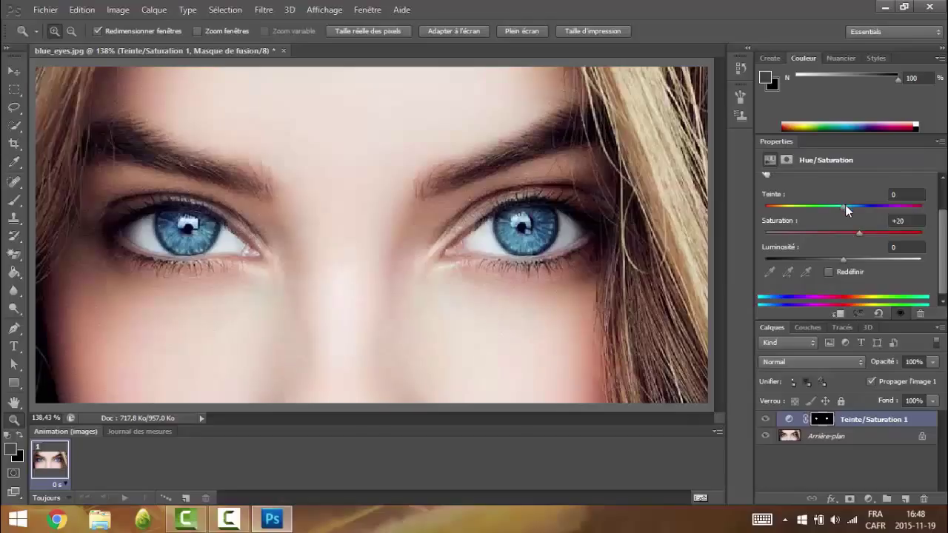
scroll(845, 205, up, 1)
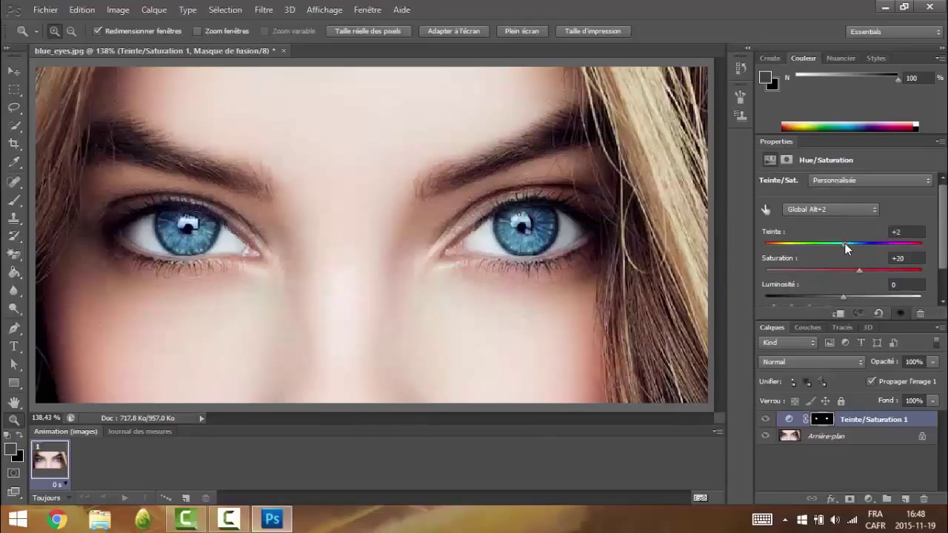
drag(847, 248, 805, 258)
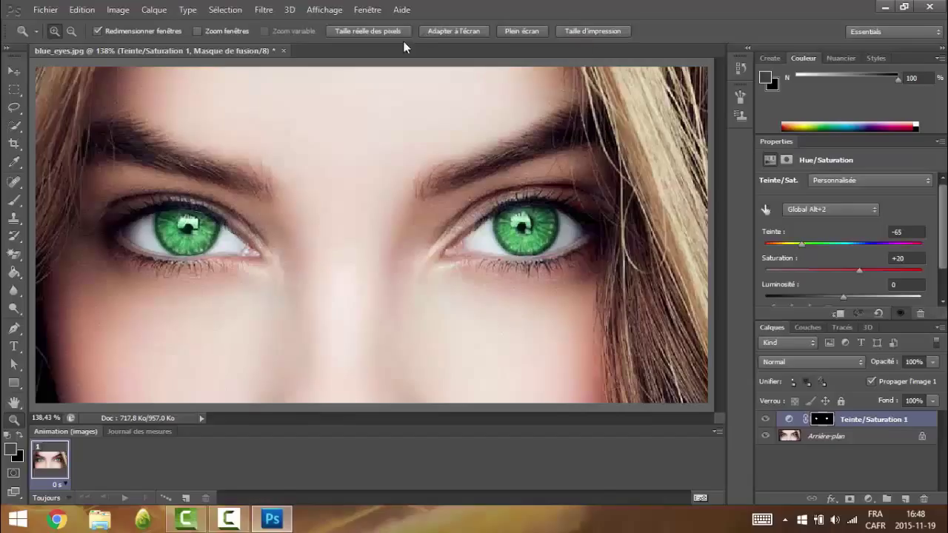
Examine the overall look of the green eyes by viewing the whole image at reduced and enlarged magnification.
click(307, 230)
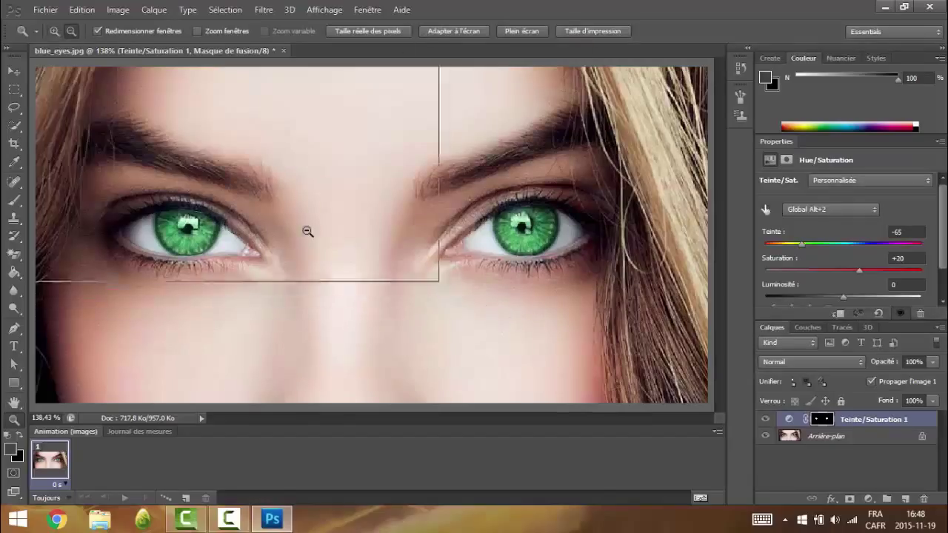
click(289, 178)
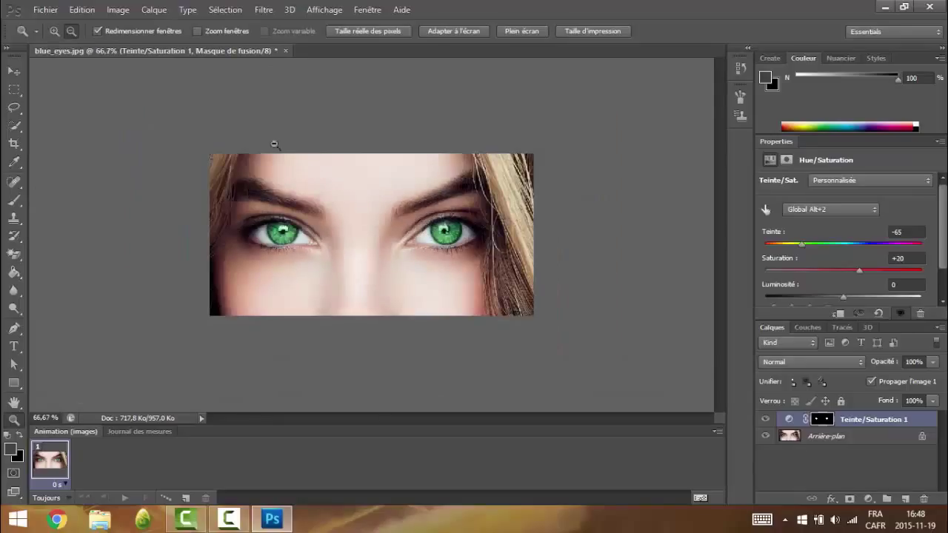
click(54, 31)
drag(75, 125, 677, 397)
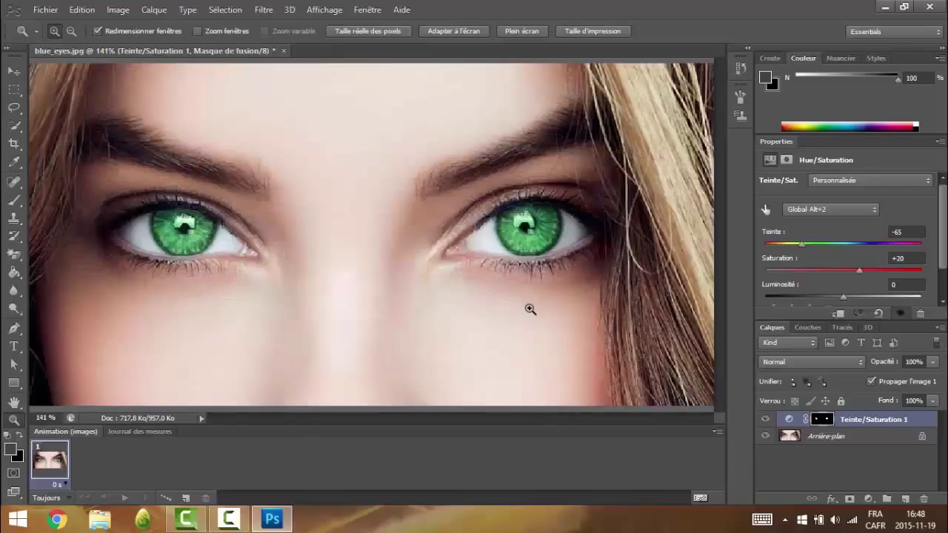
click(71, 31)
click(308, 184)
click(287, 162)
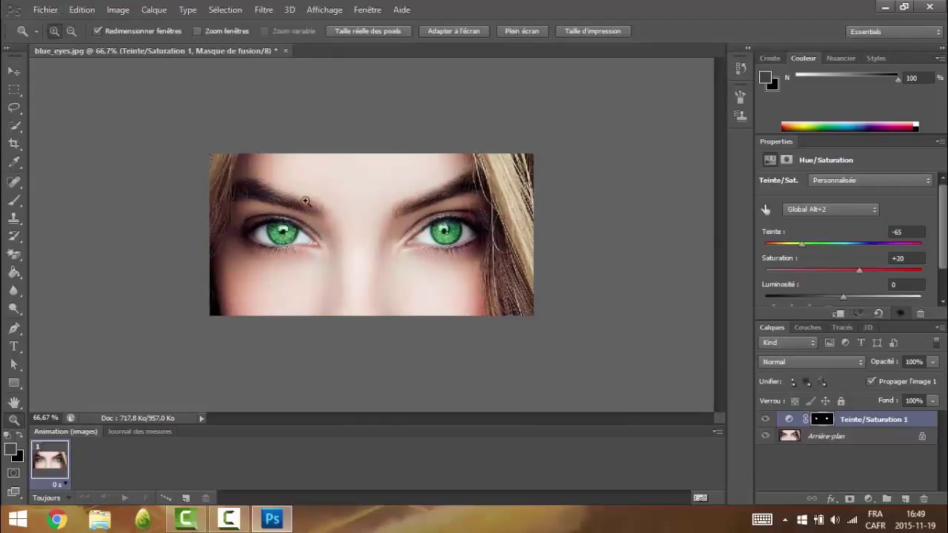
Inspect the recoloured edges of the left-hand iris all around at 1200% magnification.
drag(255, 215, 329, 266)
scroll(326, 206, up, 1)
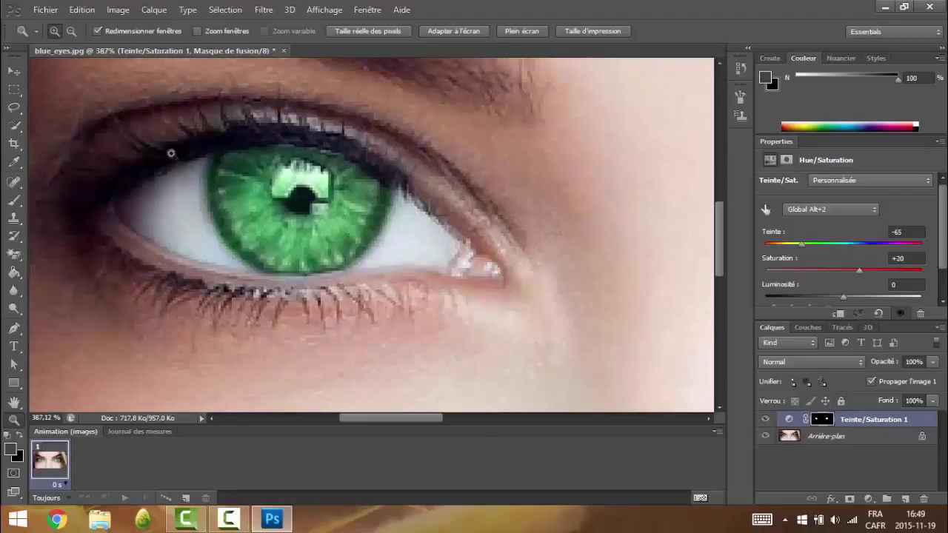
drag(171, 153, 201, 171)
click(74, 32)
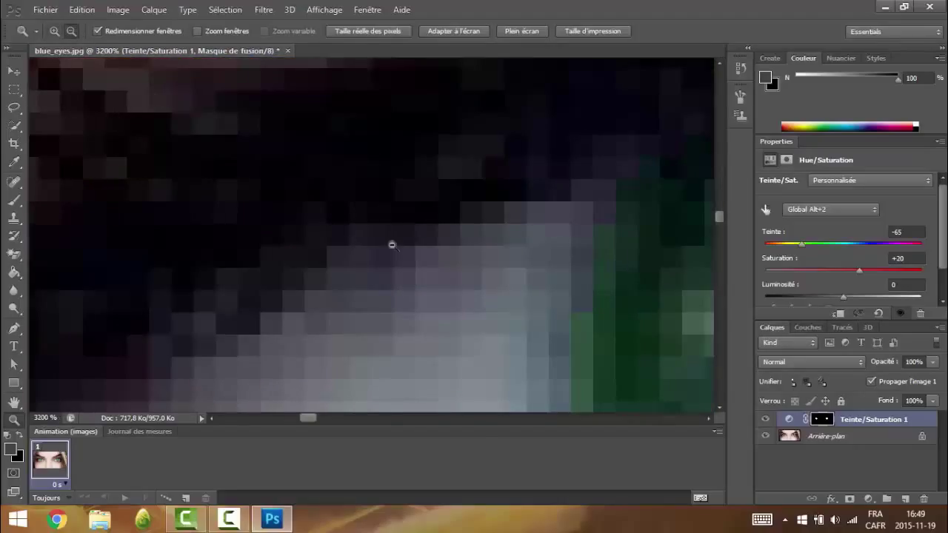
click(217, 139)
drag(509, 289, 368, 218)
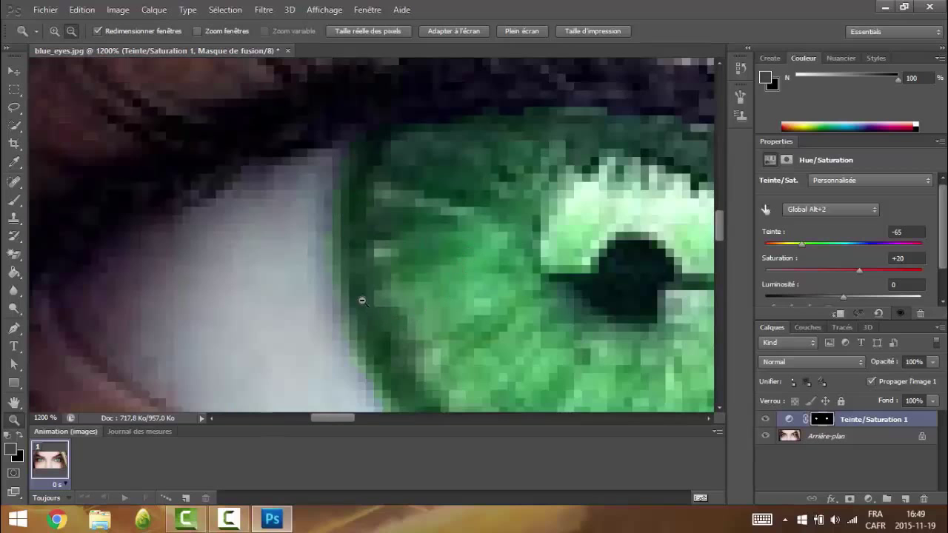
scroll(362, 301, down, 1)
scroll(360, 342, down, 3)
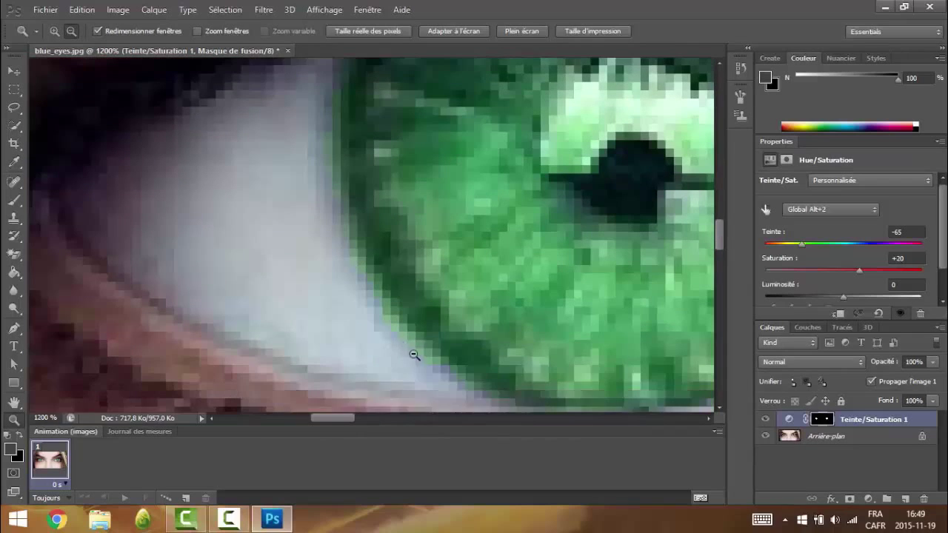
scroll(414, 356, down, 2)
scroll(391, 276, up, 6)
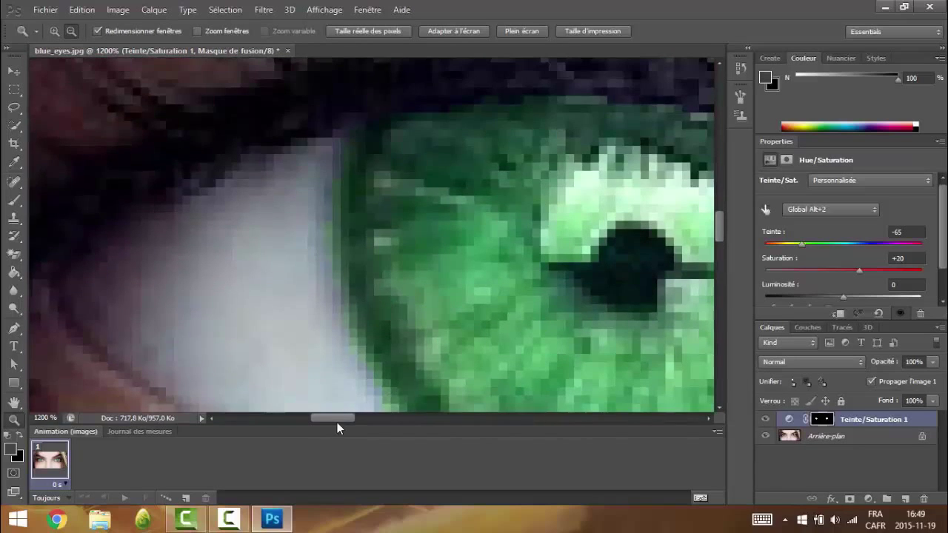
drag(338, 422, 369, 422)
scroll(298, 224, up, 2)
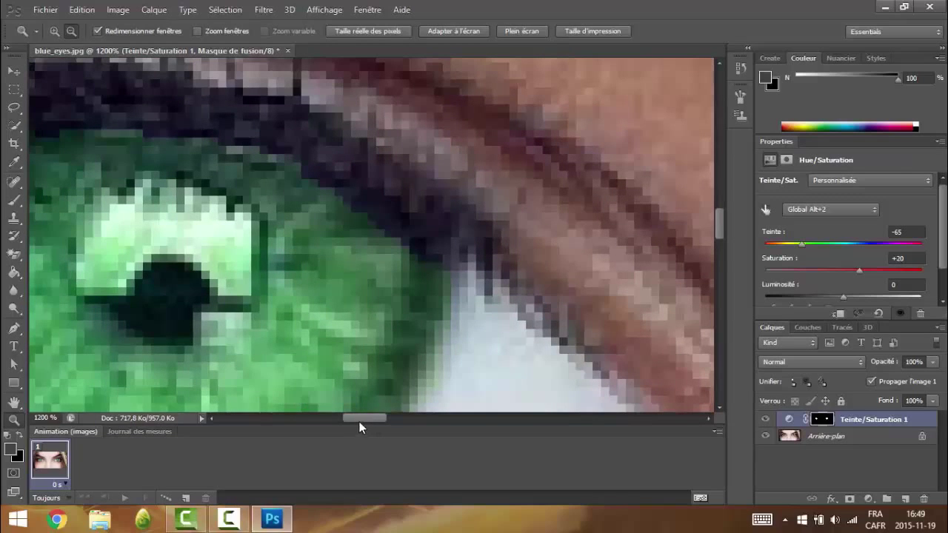
drag(349, 420, 331, 420)
scroll(358, 413, up, 2)
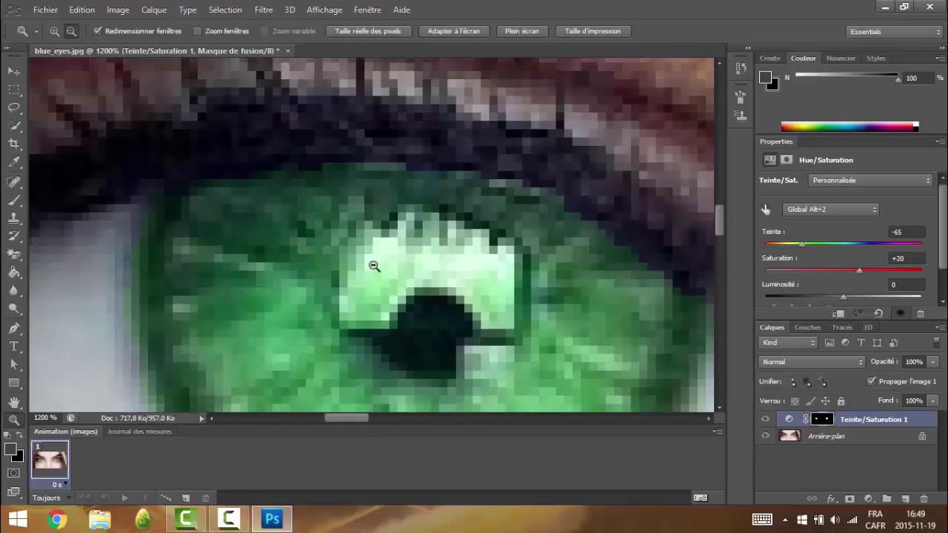
scroll(383, 411, down, 1)
Inspect the outer and lower edges of the right-hand iris at 1200%, and fit the whole image on screen.
drag(397, 413, 553, 389)
scroll(548, 385, down, 1)
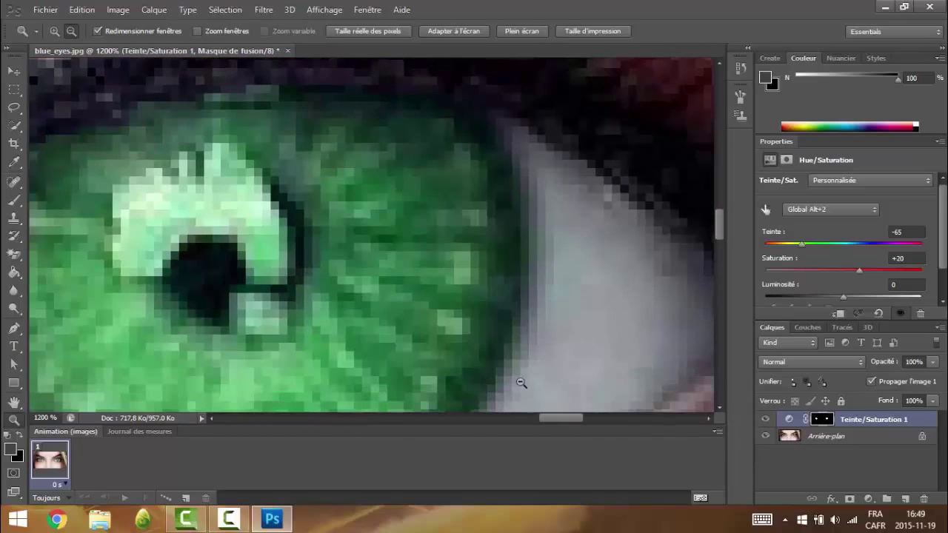
scroll(520, 238, down, 4)
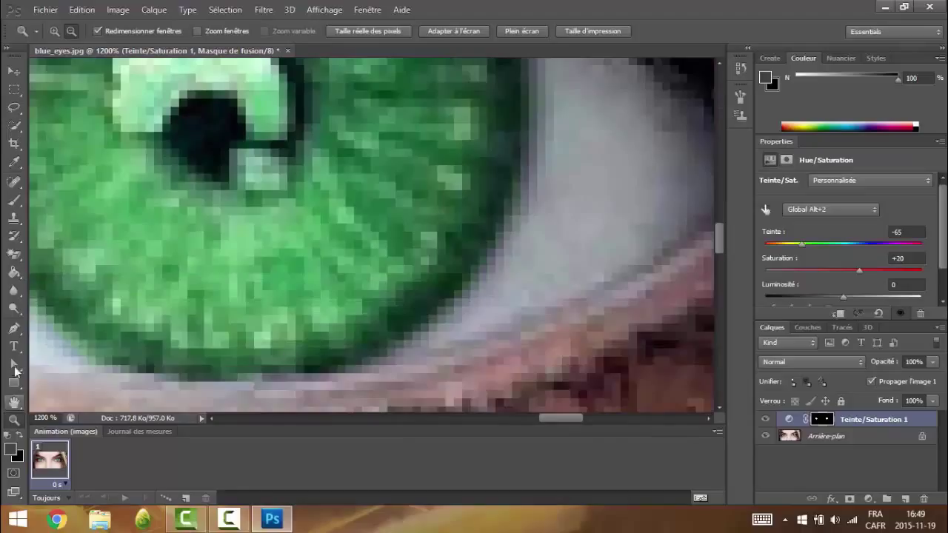
click(438, 31)
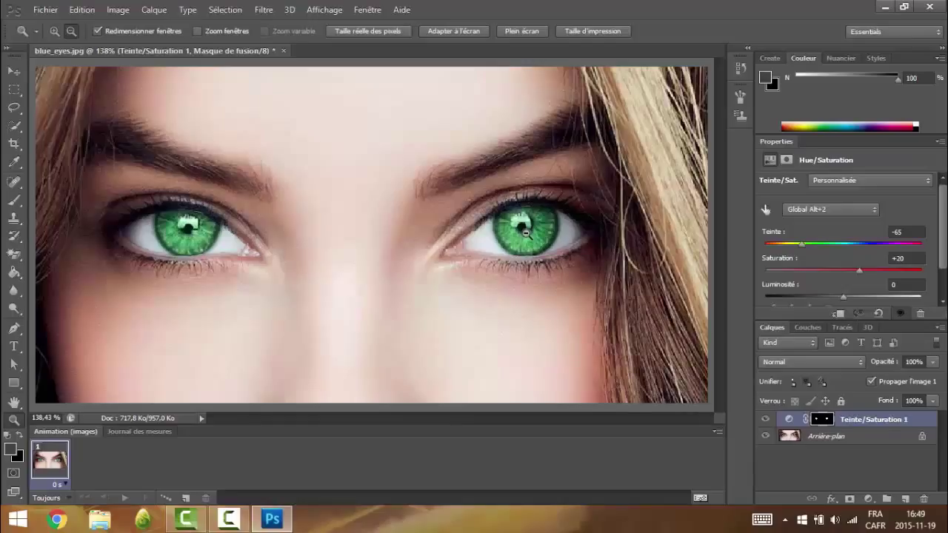
click(869, 499)
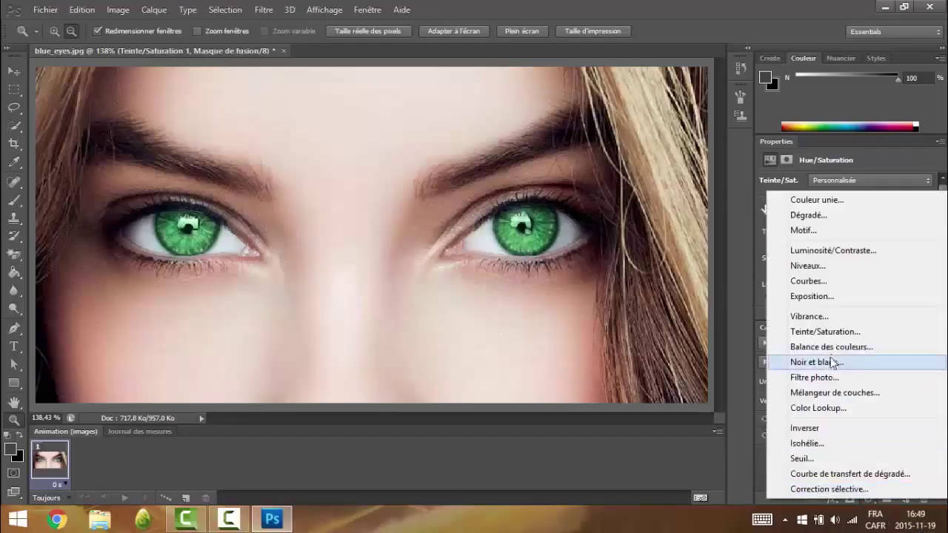
click(739, 465)
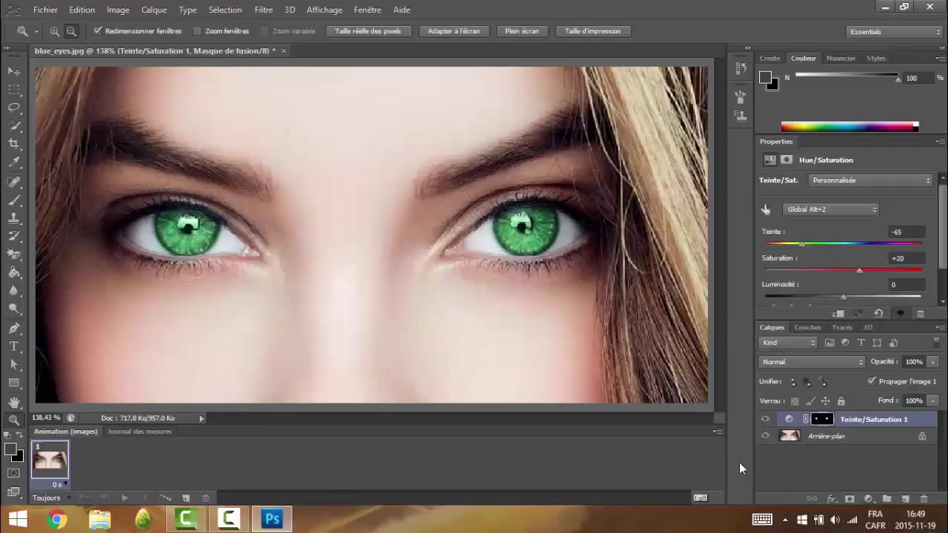